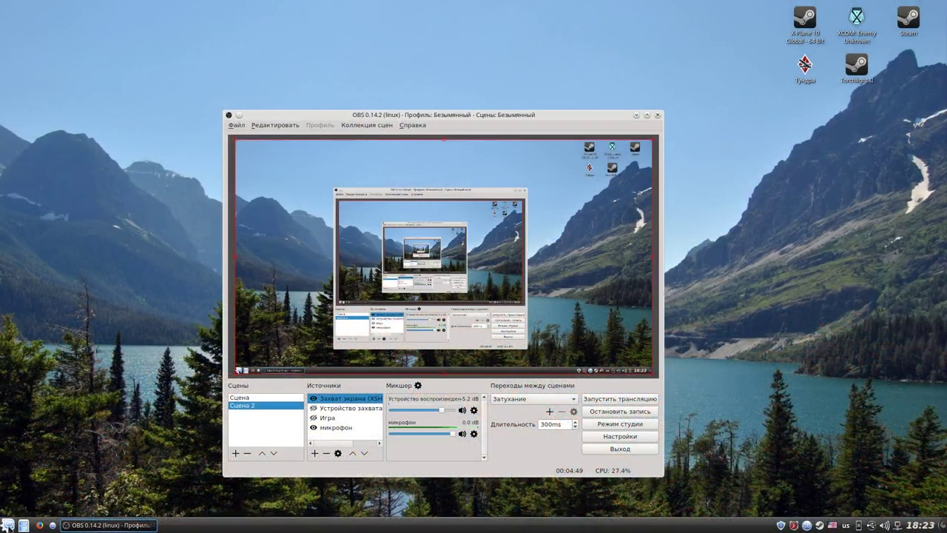
{"action": "left_click", "coordinate": [7, 525]}
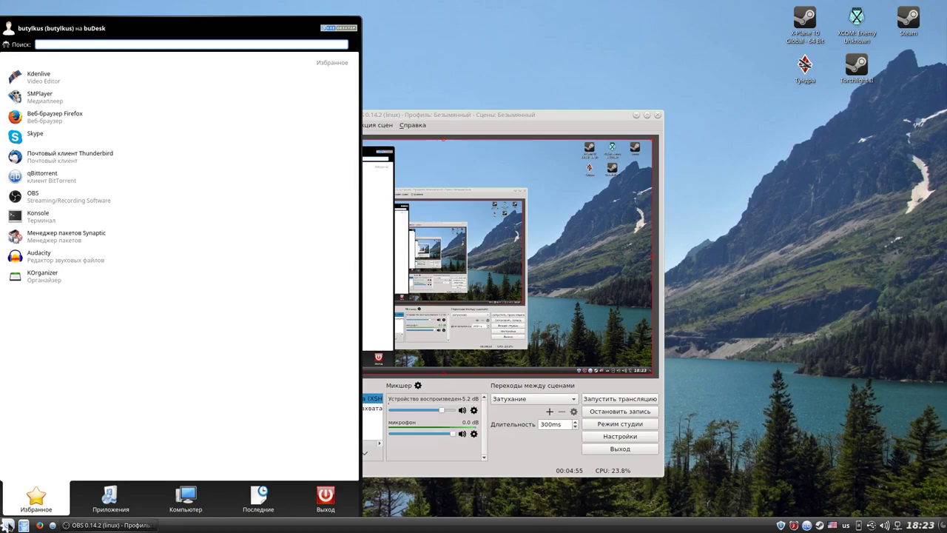
{"action": "left_click", "coordinate": [8, 525]}
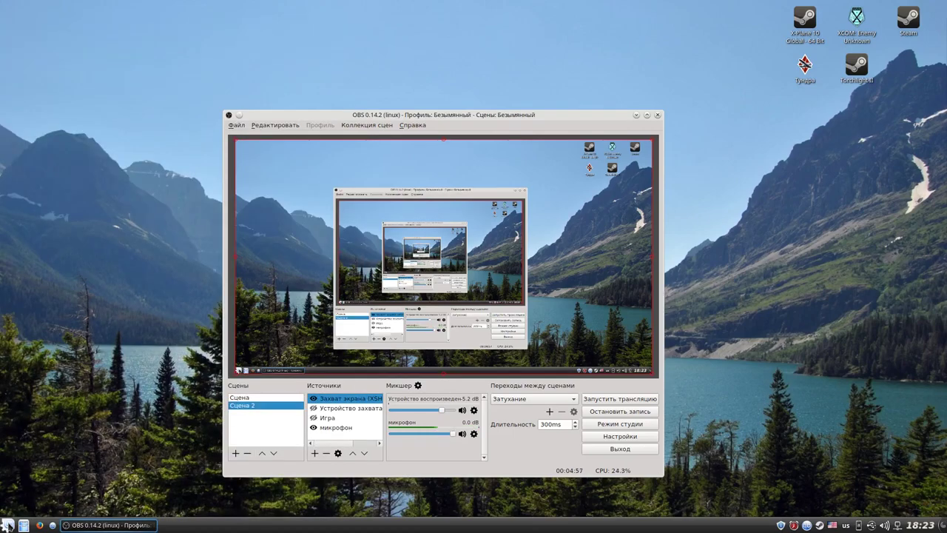
{"action": "left_click", "coordinate": [7, 524]}
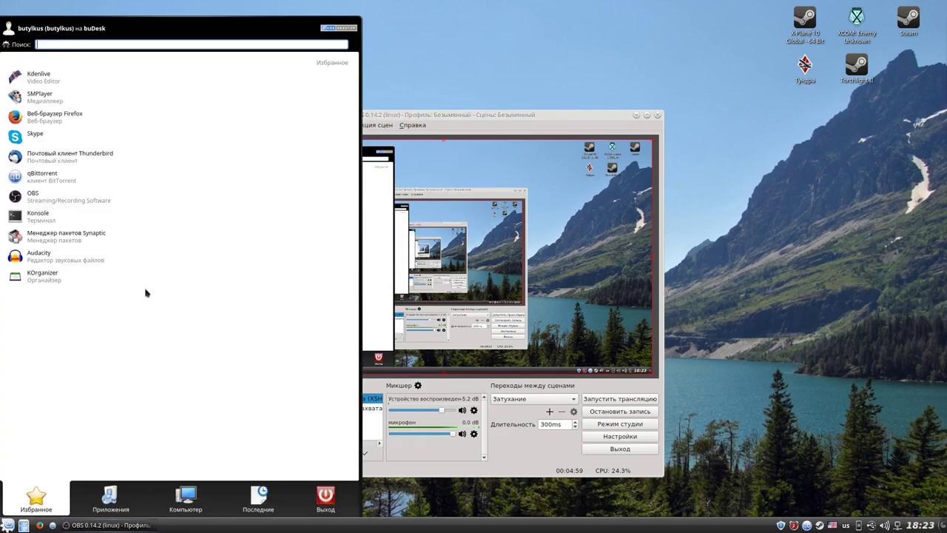
{"action": "left_click", "coordinate": [7, 524]}
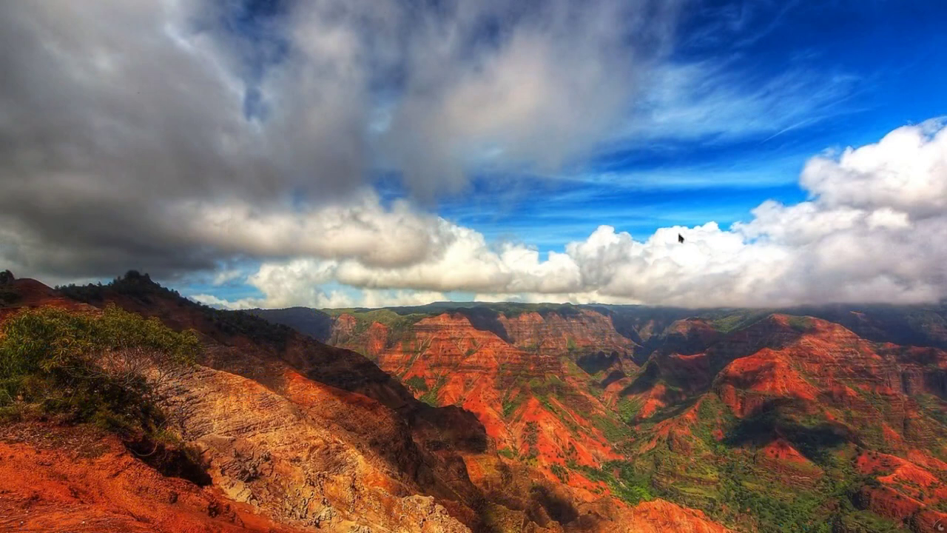
{"action": "left_click", "coordinate": [940, 524]}
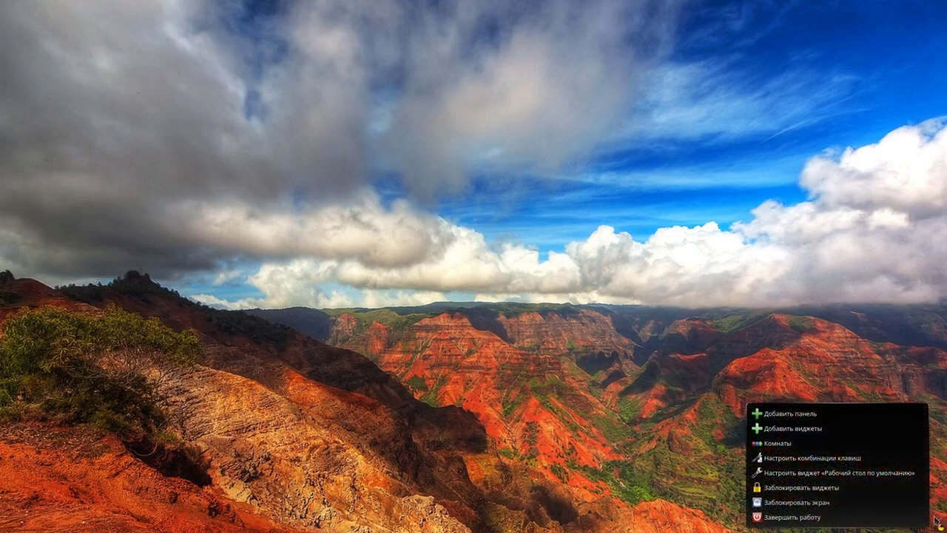
{"action": "left_click", "coordinate": [769, 429]}
{"action": "left_click", "coordinate": [910, 449]}
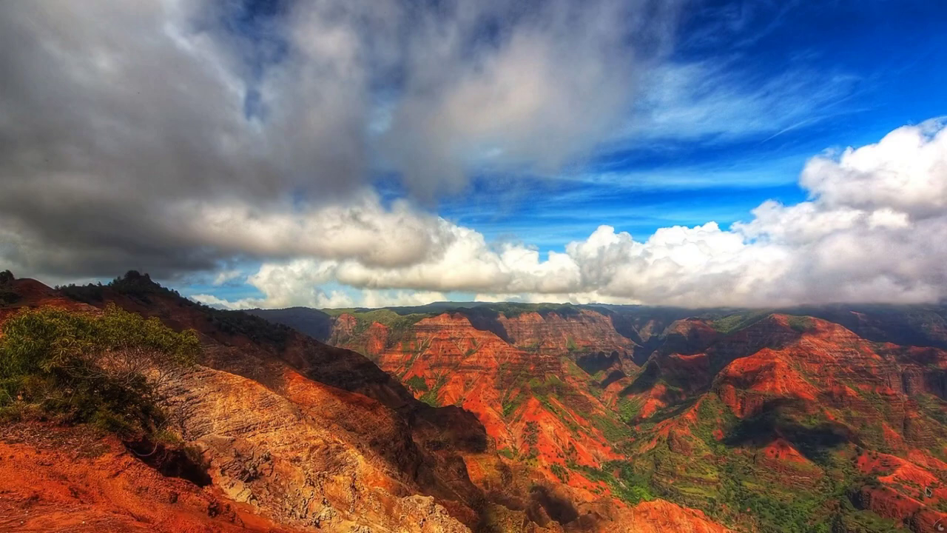
Step: Add the «Меню запуска приложений» widget from the «Запуск приложений» category to the desktop's upper-right corner and enlarge it to fit all favourites
{"action": "left_click", "coordinate": [941, 527]}
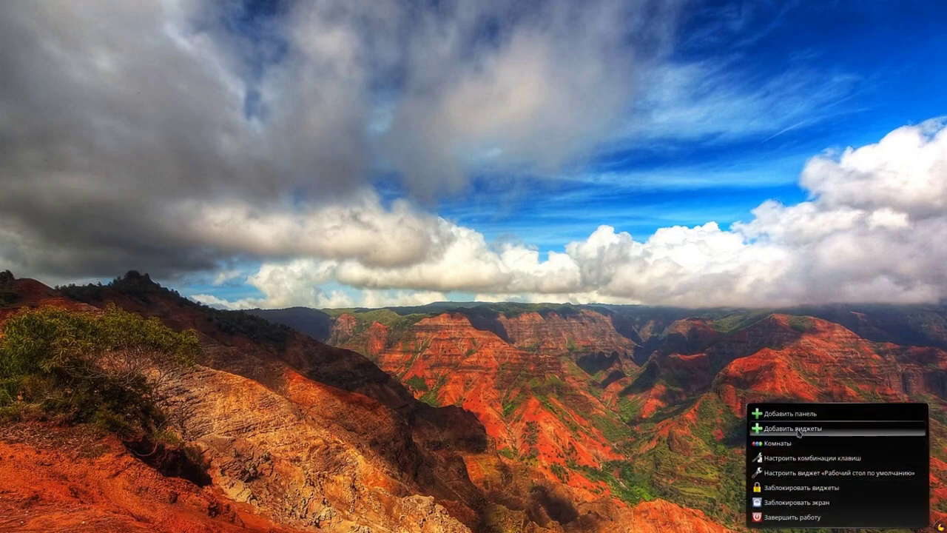
{"action": "left_click", "coordinate": [798, 432]}
{"action": "left_click", "coordinate": [164, 461]}
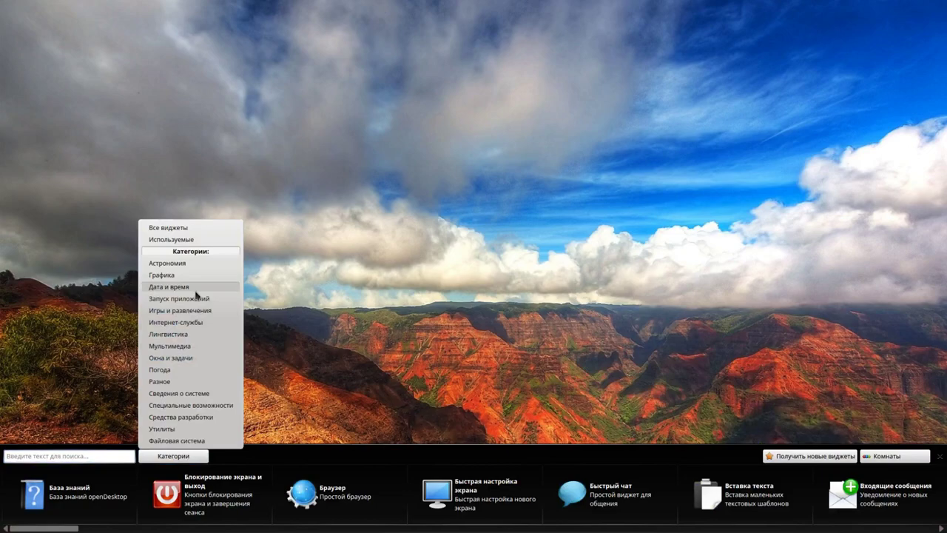
{"action": "left_click", "coordinate": [193, 301]}
{"action": "left_click_drag", "start_coordinate": [181, 495], "coordinate": [706, 104]}
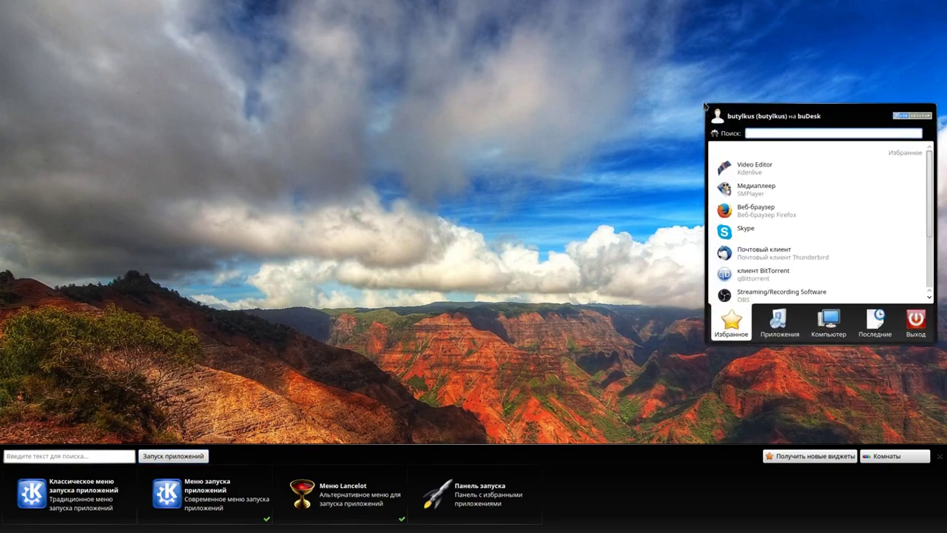
{"action": "left_click_drag", "start_coordinate": [767, 116], "coordinate": [777, 14]}
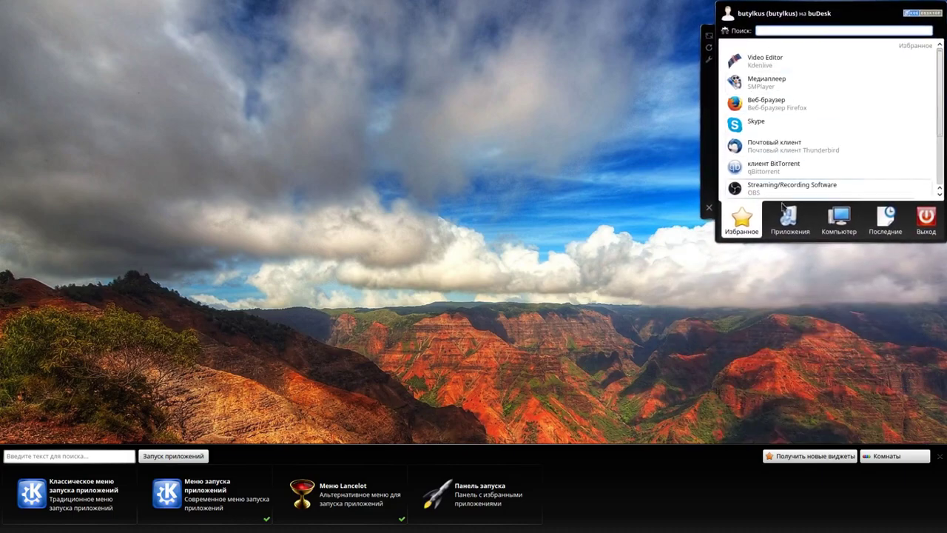
{"action": "left_click_drag", "start_coordinate": [722, 16], "coordinate": [773, 13]}
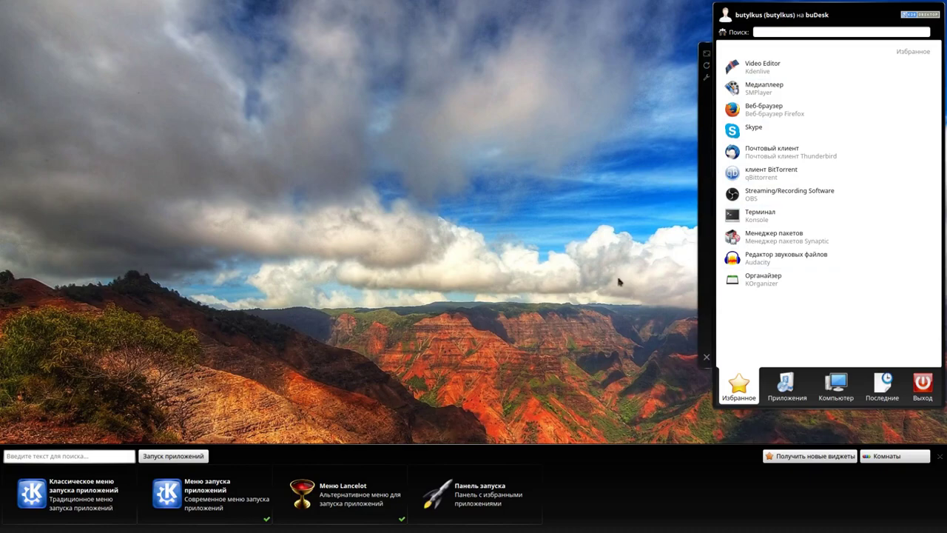
Step: View the Интернет applications in the launcher widget and return to its Избранное list
{"action": "left_click", "coordinate": [785, 385]}
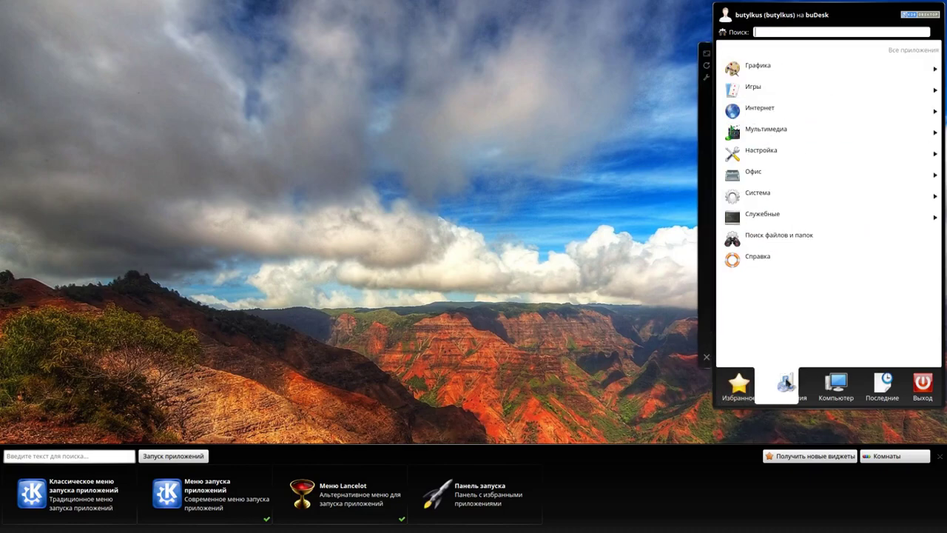
{"action": "left_click", "coordinate": [767, 107]}
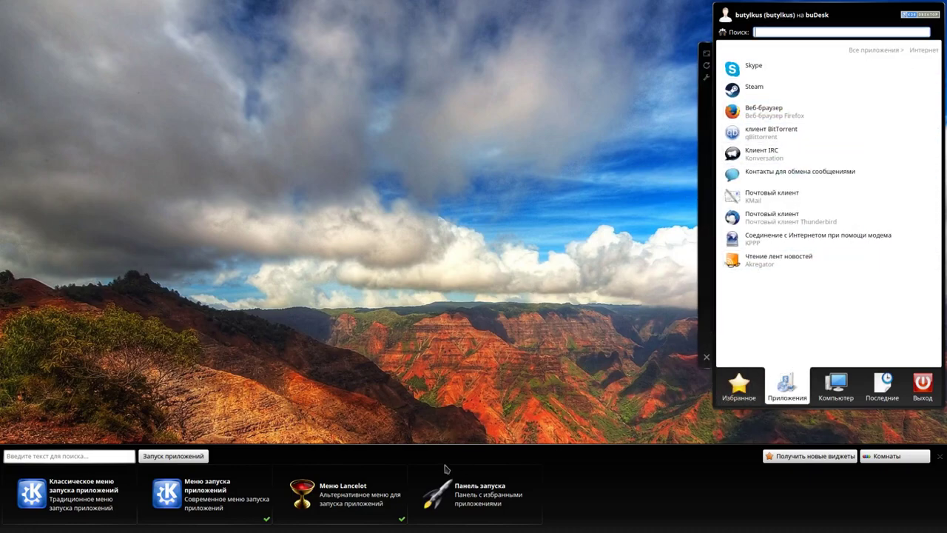
{"action": "left_click", "coordinate": [175, 455]}
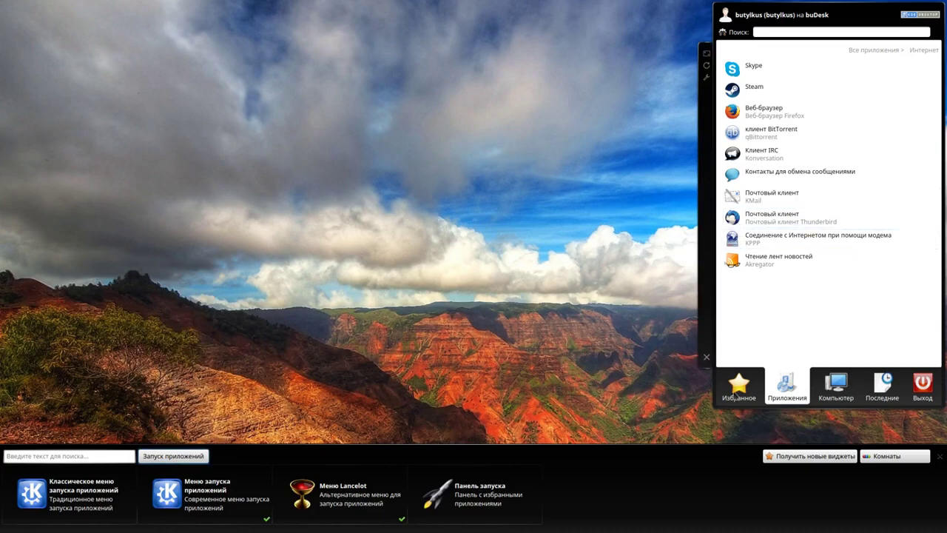
{"action": "left_click", "coordinate": [737, 386]}
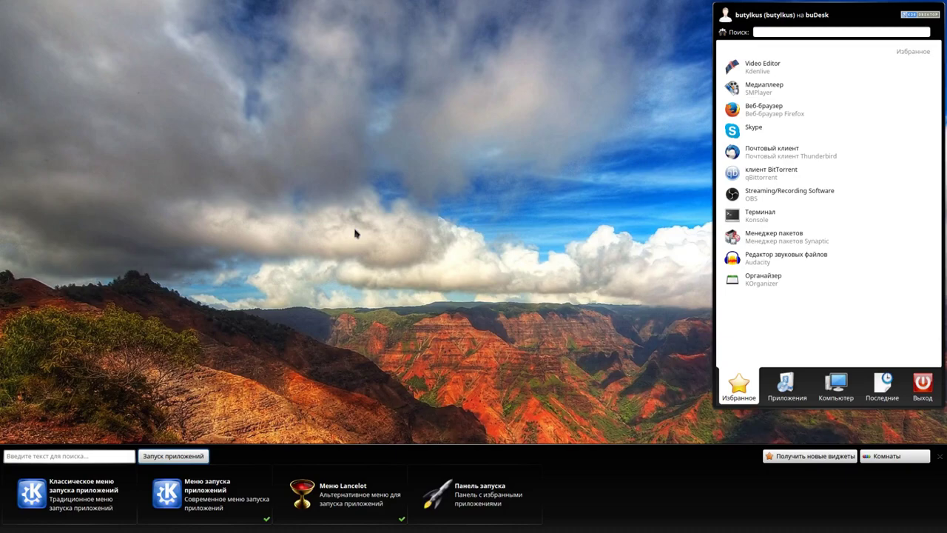
Step: Add the «Часы с циферблатом» widget from the «Дата и время» category and place it in the desktop's upper-left corner
{"action": "left_click", "coordinate": [170, 459]}
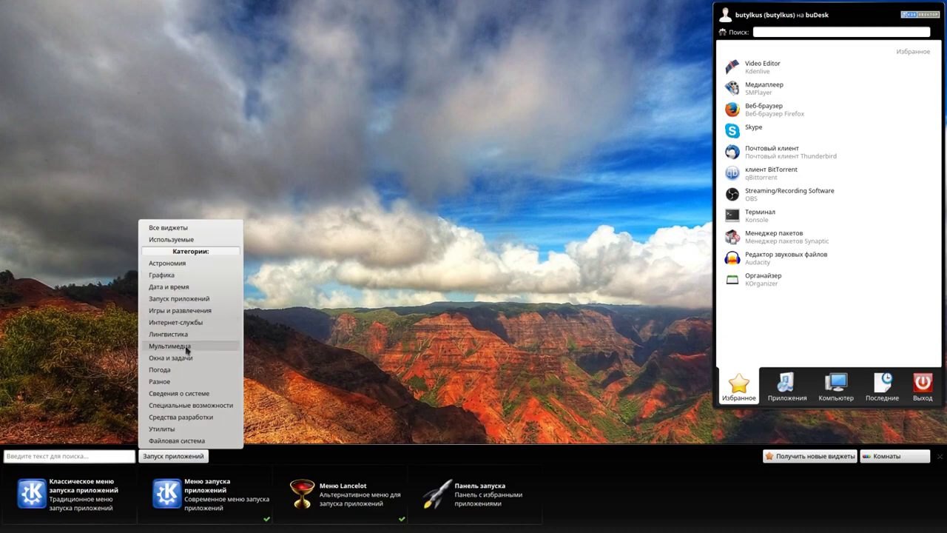
{"action": "left_click", "coordinate": [185, 288]}
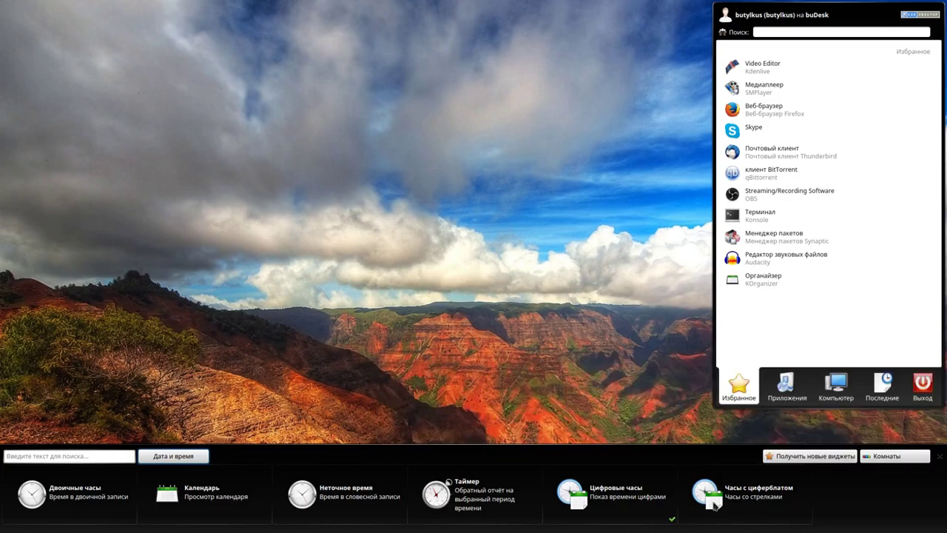
{"action": "left_click_drag", "start_coordinate": [714, 505], "coordinate": [339, 161]}
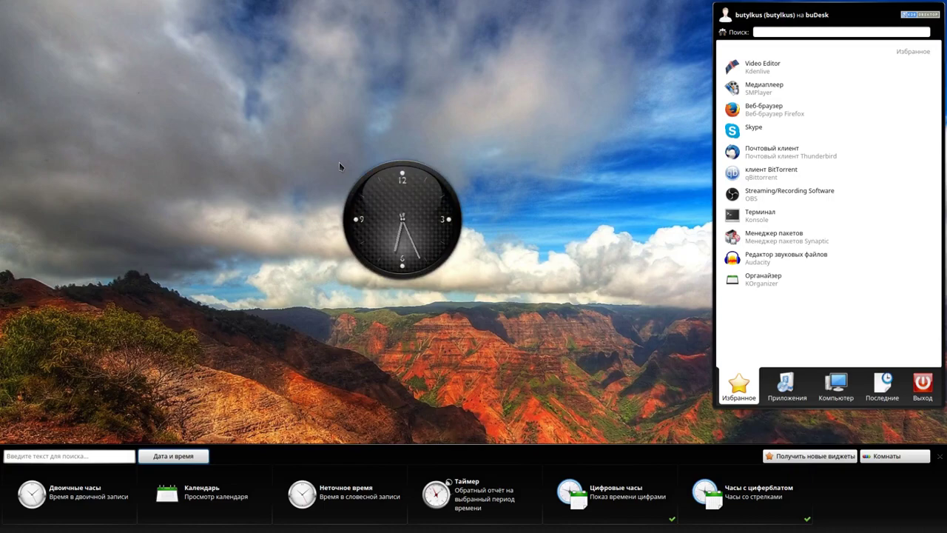
{"action": "mouse_move", "coordinate": [345, 174]}
{"action": "left_click_drag", "start_coordinate": [389, 213], "coordinate": [592, 321]}
{"action": "left_click_drag", "start_coordinate": [257, 152], "coordinate": [63, 53]}
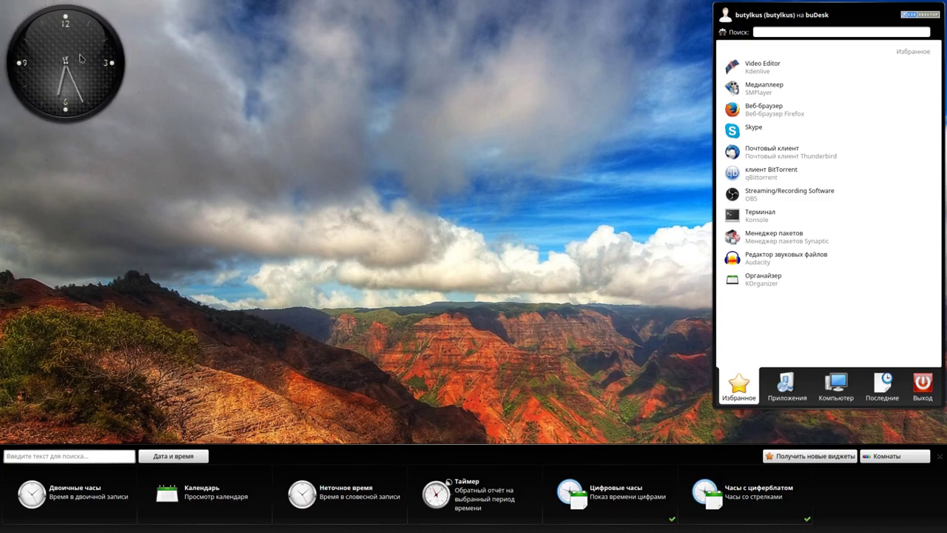
Step: Enlarge the analog clock widget to about twice its diameter and fit it into the desktop's upper-left corner
{"action": "mouse_move", "coordinate": [81, 59]}
{"action": "left_click_drag", "start_coordinate": [136, 21], "coordinate": [252, 63]}
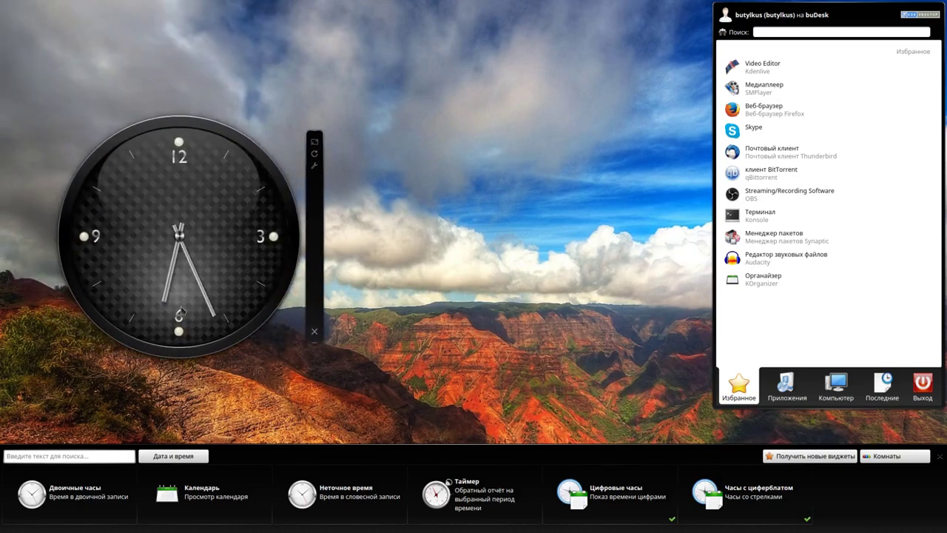
{"action": "left_click_drag", "start_coordinate": [331, 143], "coordinate": [348, 137]}
{"action": "left_click_drag", "start_coordinate": [205, 214], "coordinate": [141, 114]}
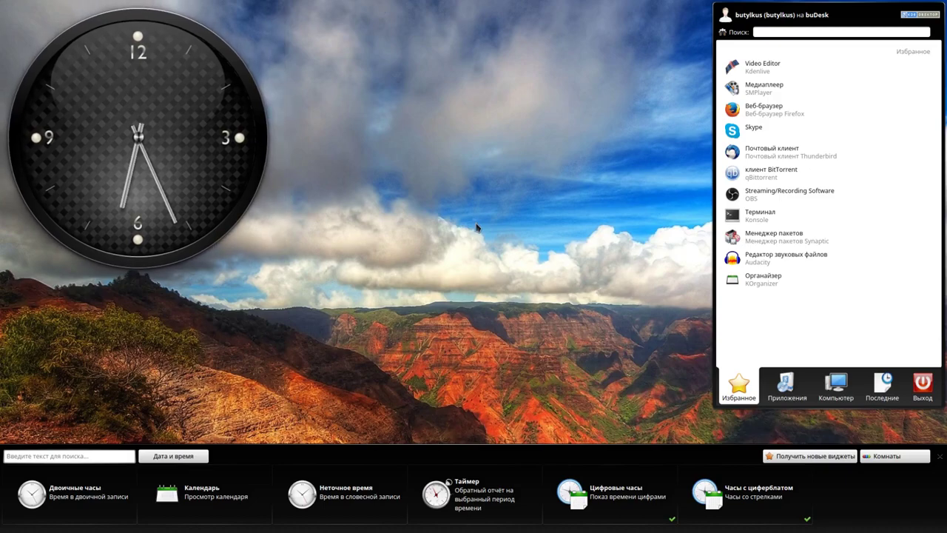
Step: Open the analog clock's calendar popup and enlarge it so it reaches almost to the desktop's lower edge
{"action": "mouse_move", "coordinate": [184, 151]}
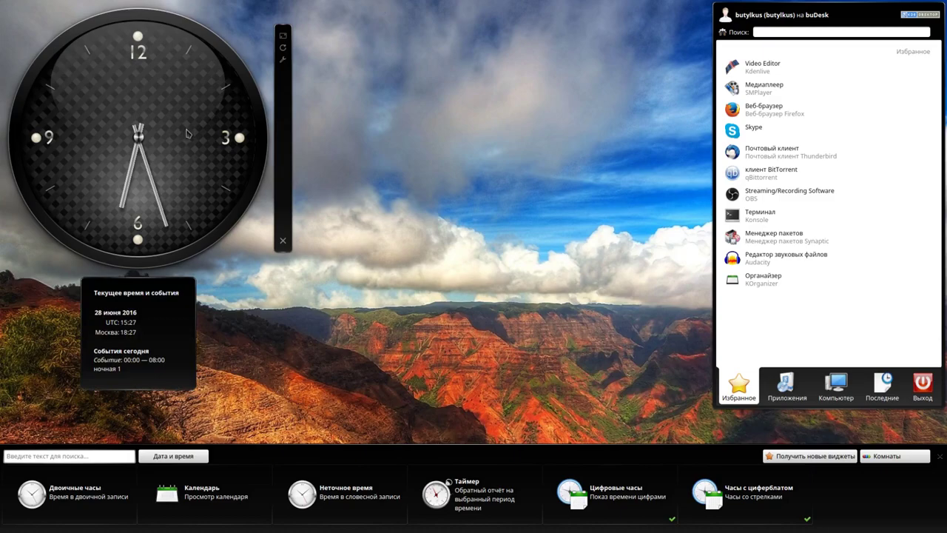
{"action": "left_click", "coordinate": [176, 246]}
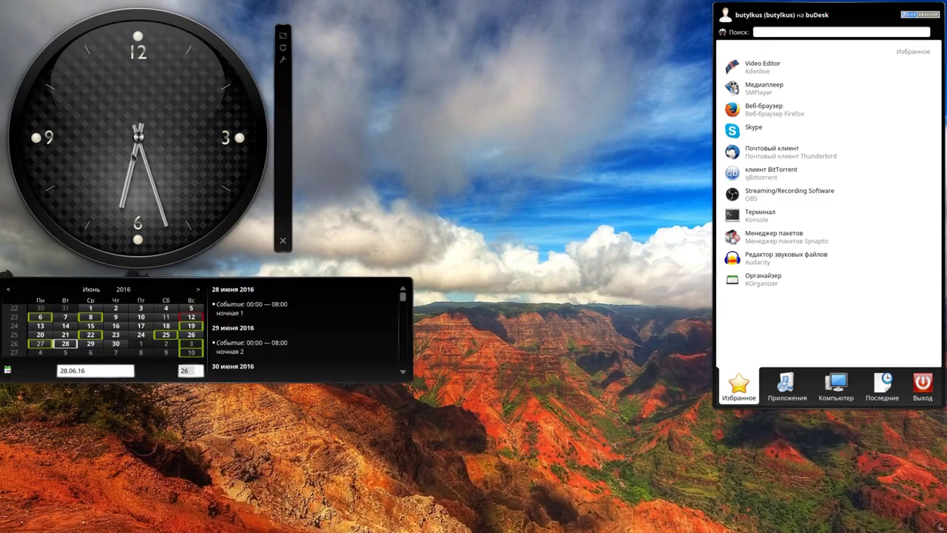
{"action": "left_click_drag", "start_coordinate": [409, 382], "coordinate": [514, 521]}
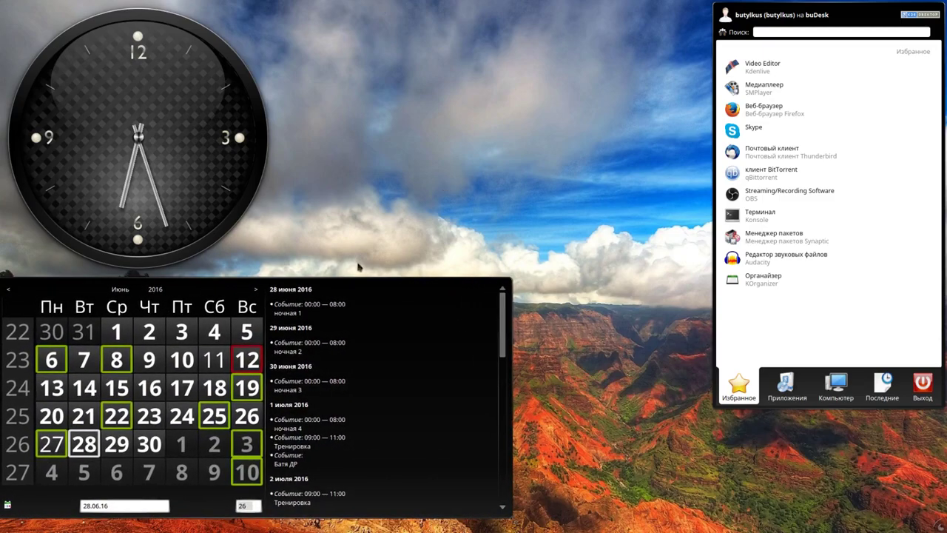
Step: Close and reopen the clock's calendar popup and examine the events on individual days of June 2016, such as 4 June
{"action": "left_click", "coordinate": [156, 135]}
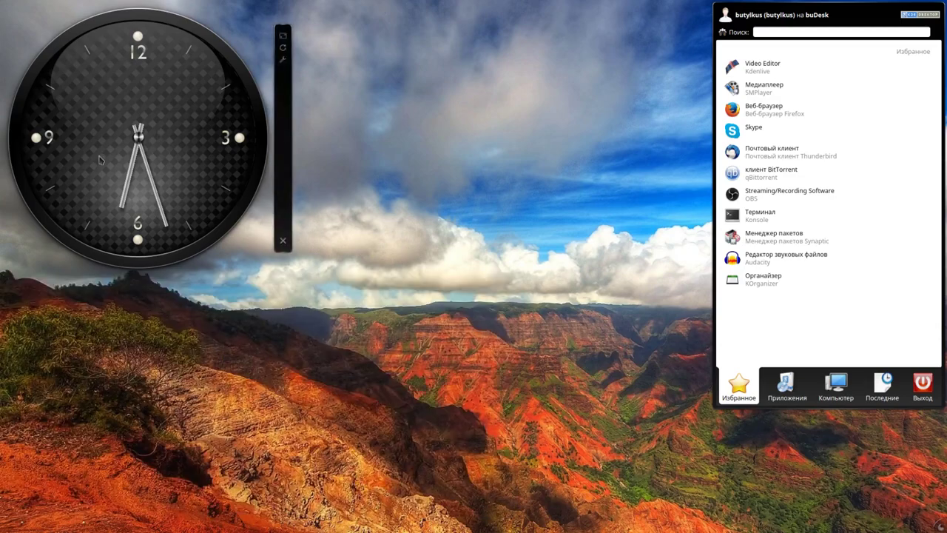
{"action": "left_click", "coordinate": [102, 161]}
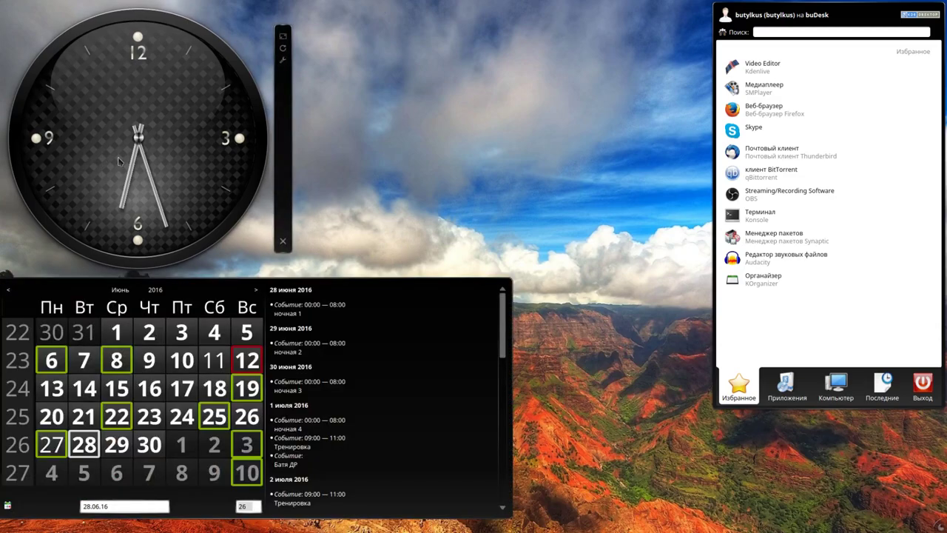
{"action": "left_click", "coordinate": [118, 161]}
{"action": "left_click", "coordinate": [78, 167]}
{"action": "left_click", "coordinate": [247, 414]}
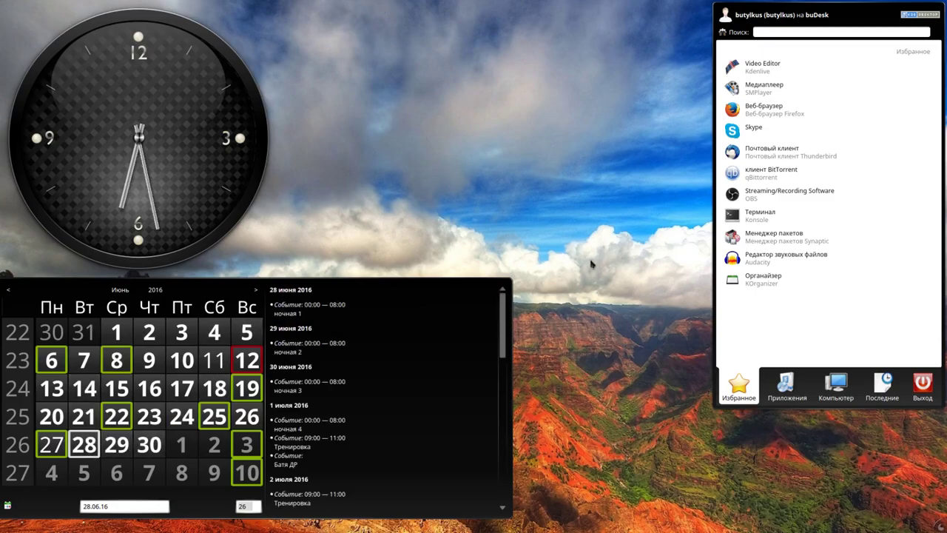
{"action": "left_click", "coordinate": [369, 227]}
{"action": "left_click", "coordinate": [203, 182]}
{"action": "left_click", "coordinate": [163, 170]}
{"action": "mouse_move", "coordinate": [228, 327]}
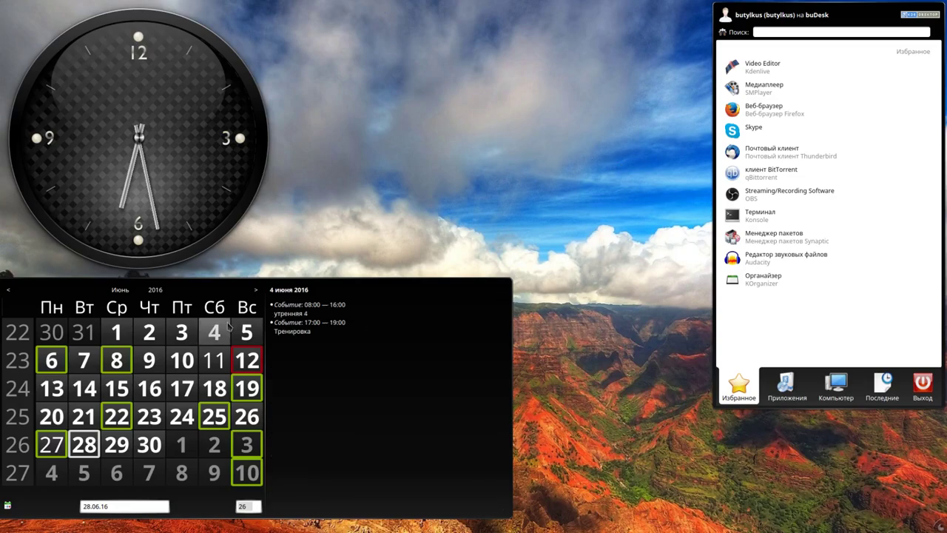
{"action": "mouse_move", "coordinate": [238, 207]}
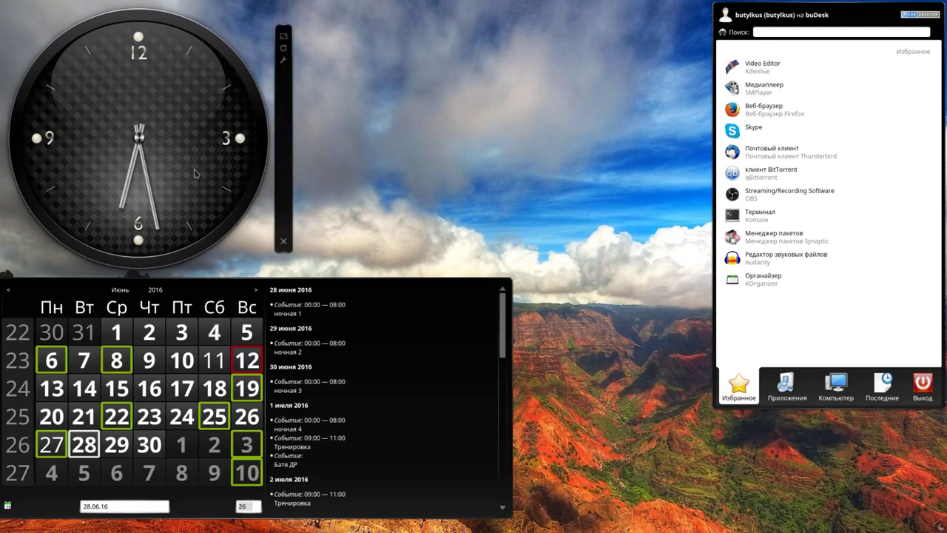
{"action": "left_click", "coordinate": [198, 174]}
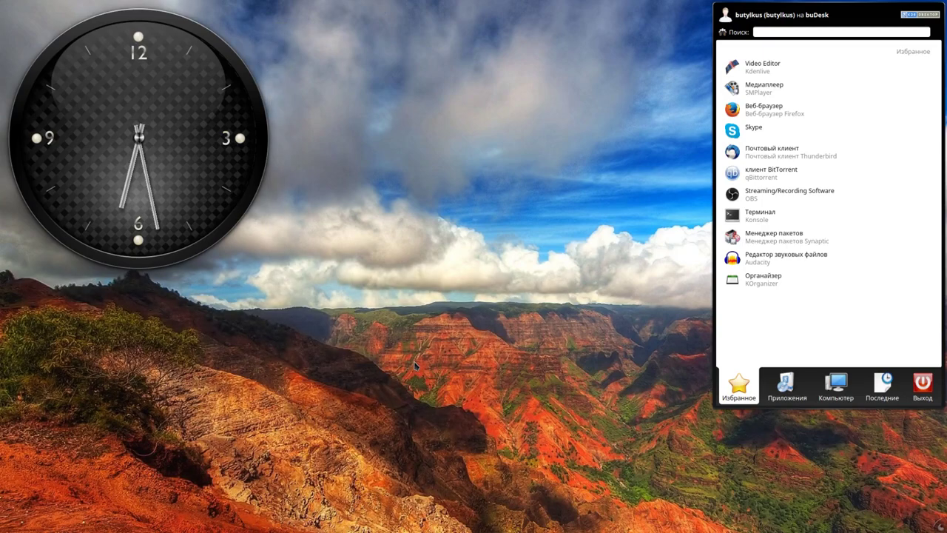
Step: Reopen the clock's calendar popup, resize it to a narrower width at nearly the same height, and close it
{"action": "left_click", "coordinate": [176, 154]}
{"action": "left_click_drag", "start_coordinate": [511, 519], "coordinate": [491, 499]}
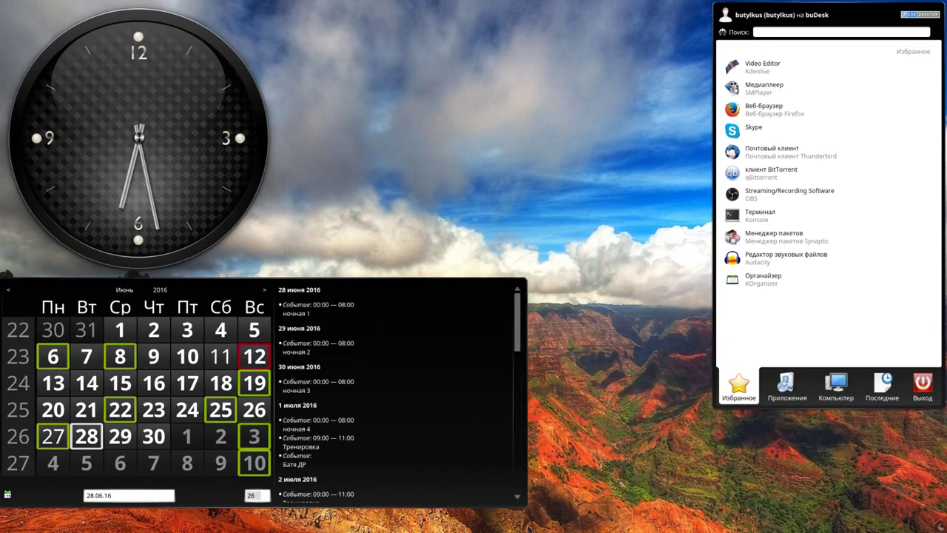
{"action": "left_click_drag", "start_coordinate": [524, 506], "coordinate": [413, 510]}
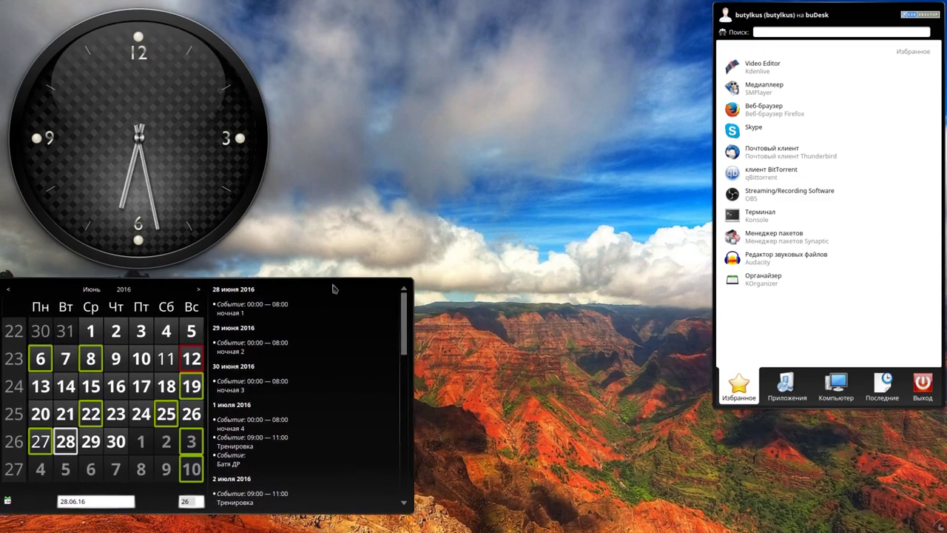
{"action": "left_click", "coordinate": [200, 166]}
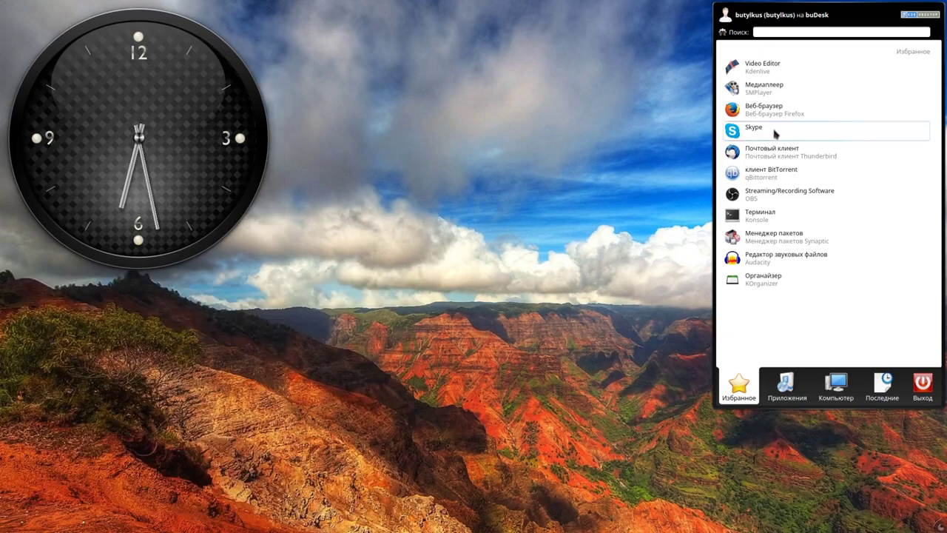
{"action": "mouse_move", "coordinate": [214, 138]}
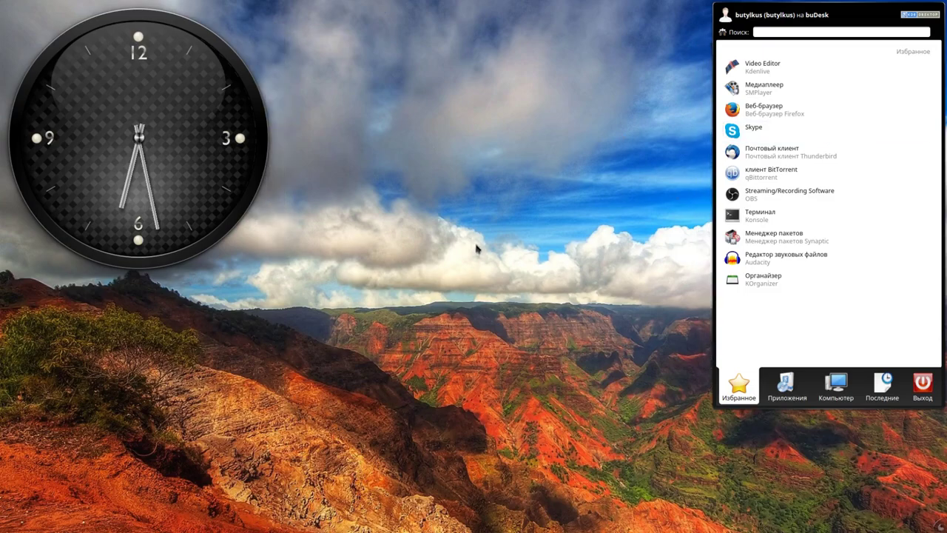
{"action": "right_click", "coordinate": [484, 117]}
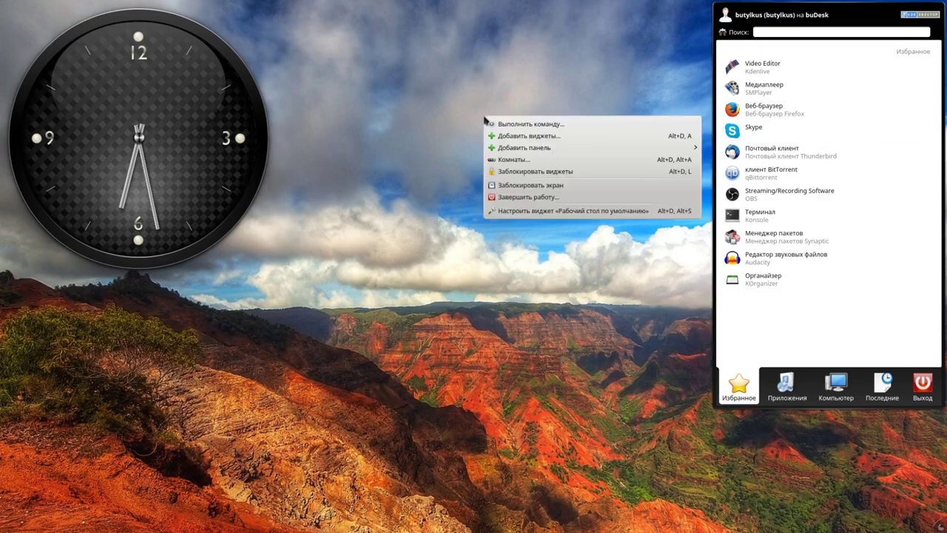
{"action": "left_click", "coordinate": [433, 265]}
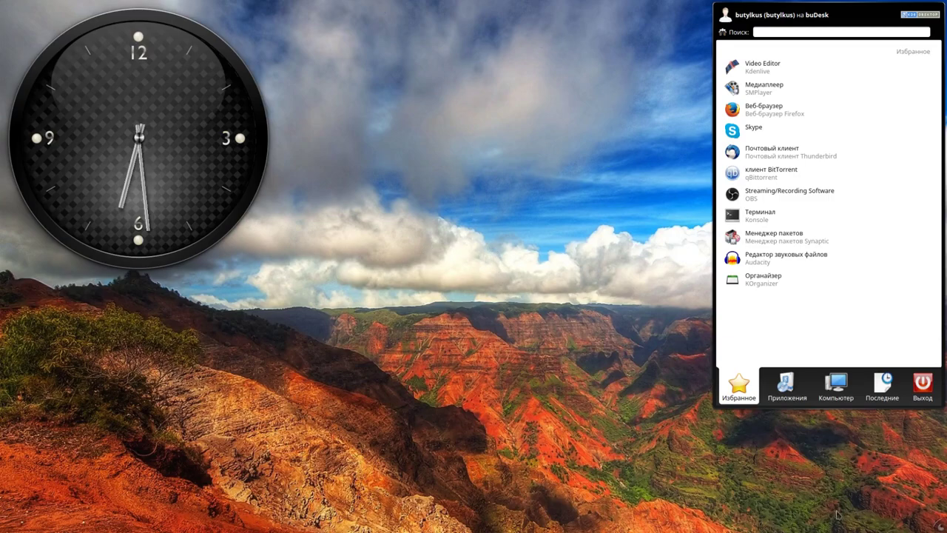
Step: Filter the available widgets by the «Сведения о системе» category and place the «Использование памяти» widget on the desktop between the clock and the launcher
{"action": "left_click", "coordinate": [940, 526]}
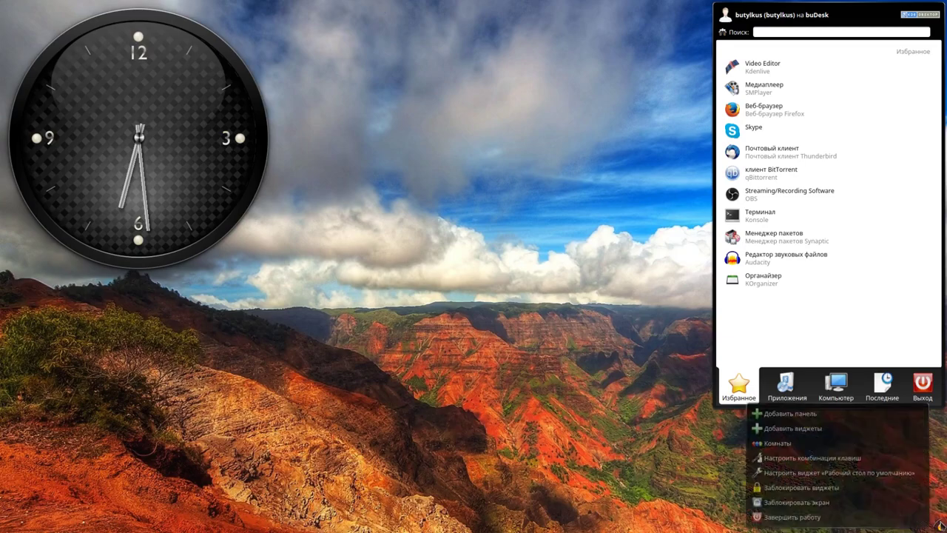
{"action": "left_click", "coordinate": [769, 428]}
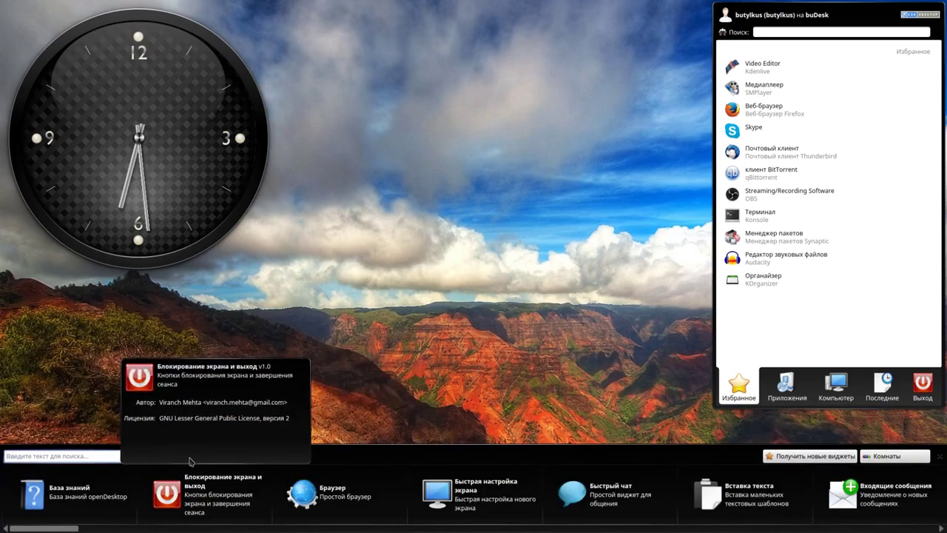
{"action": "left_click", "coordinate": [189, 459]}
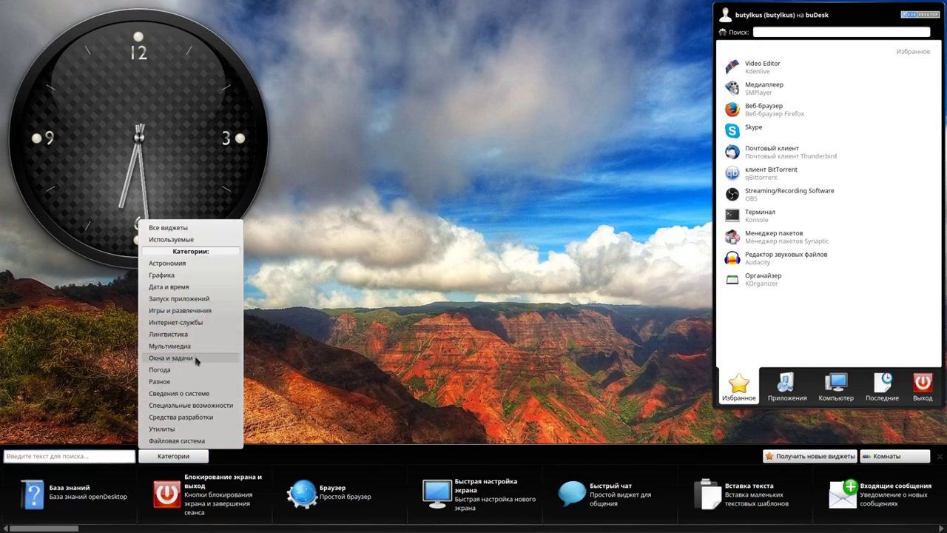
{"action": "left_click", "coordinate": [187, 393]}
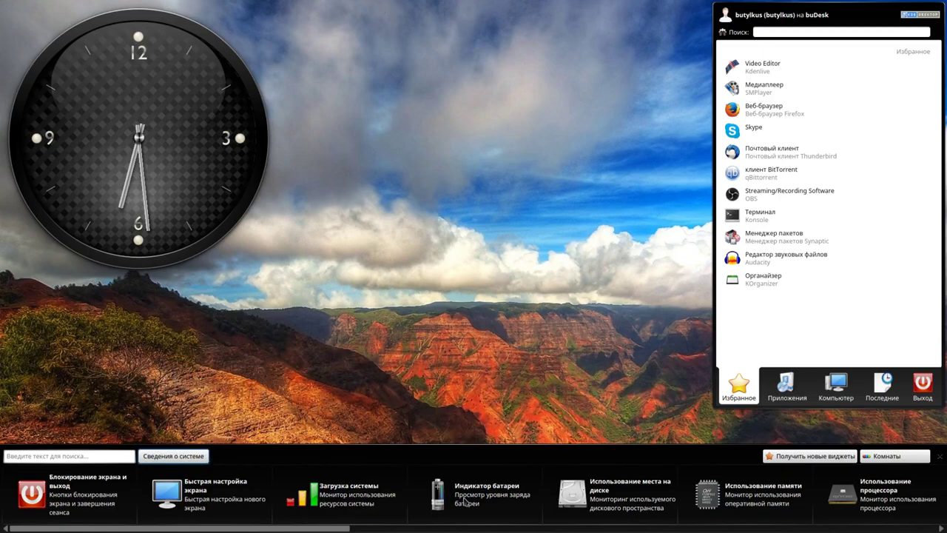
{"action": "left_click_drag", "start_coordinate": [715, 503], "coordinate": [518, 140]}
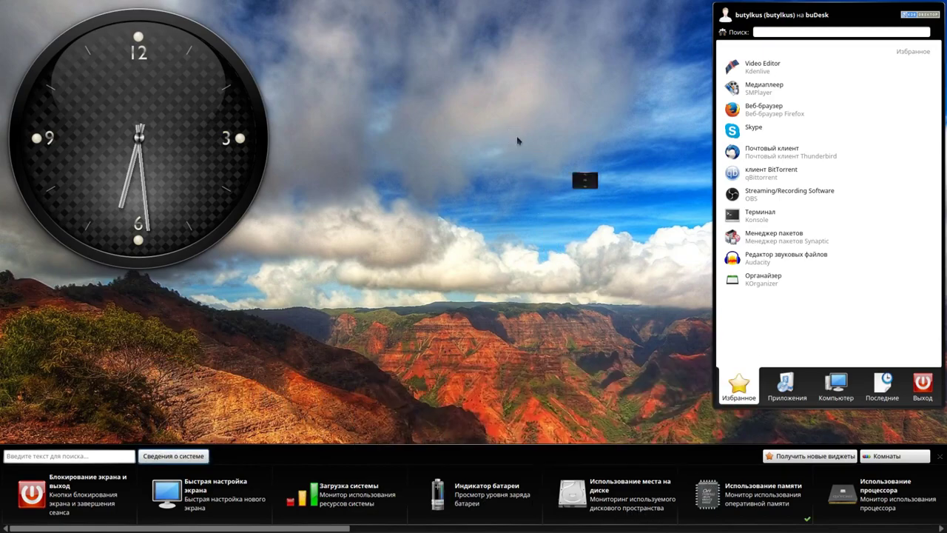
Step: Find the «Системный монитор» widget, place it on the desktop beside the clock, and enlarge it upward to about four times its height
{"action": "scroll", "coordinate": [766, 512], "scroll_direction": "down", "scroll_amount": 1}
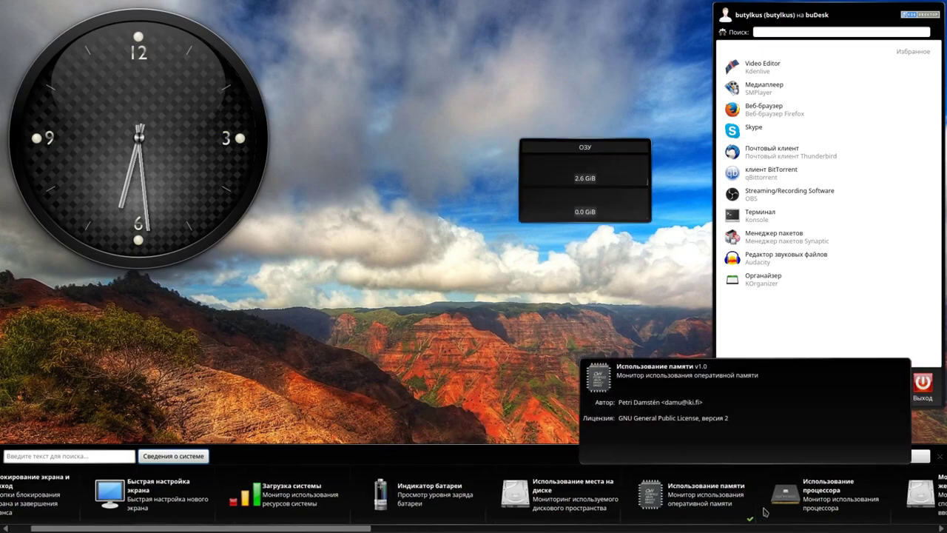
{"action": "scroll", "coordinate": [764, 511], "scroll_direction": "down", "scroll_amount": 3}
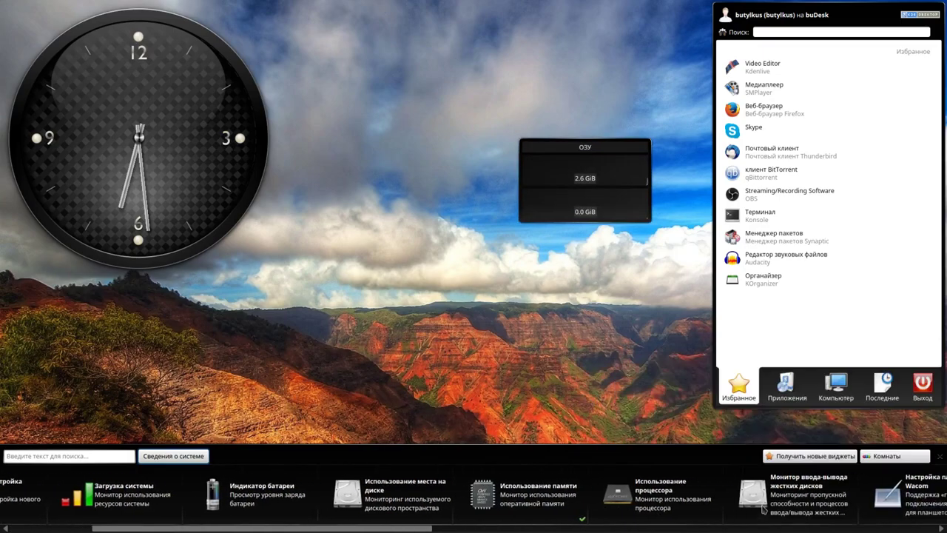
{"action": "scroll", "coordinate": [763, 508], "scroll_direction": "down", "scroll_amount": 2}
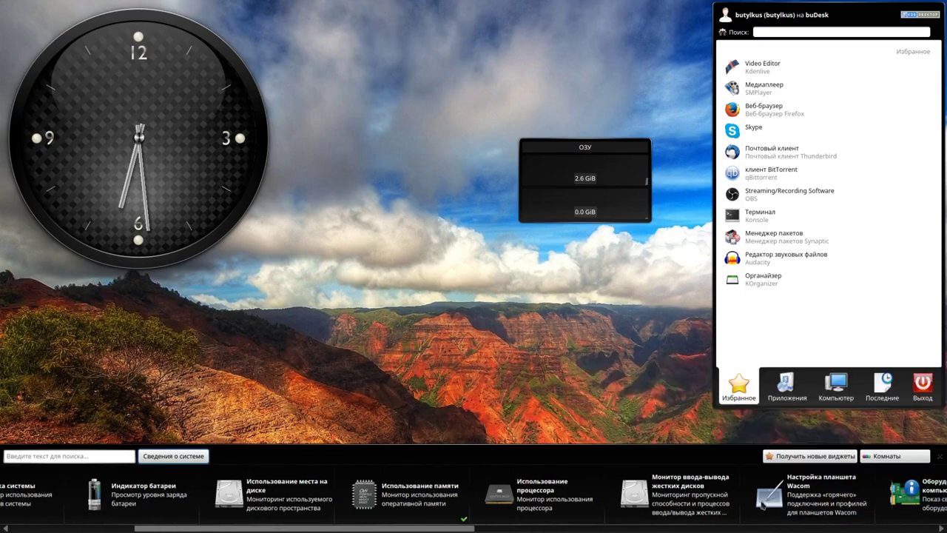
{"action": "scroll", "coordinate": [763, 505], "scroll_direction": "down", "scroll_amount": 4}
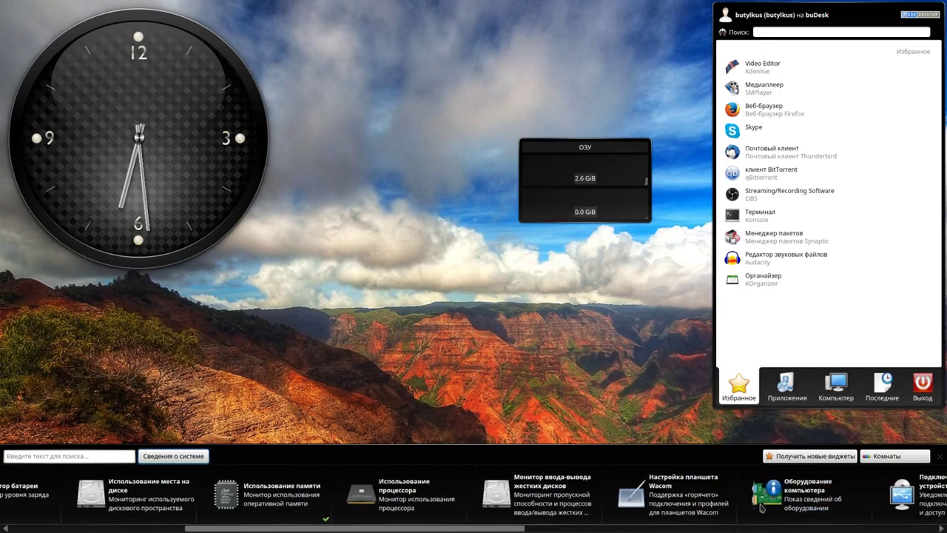
{"action": "scroll", "coordinate": [762, 507], "scroll_direction": "down", "scroll_amount": 3}
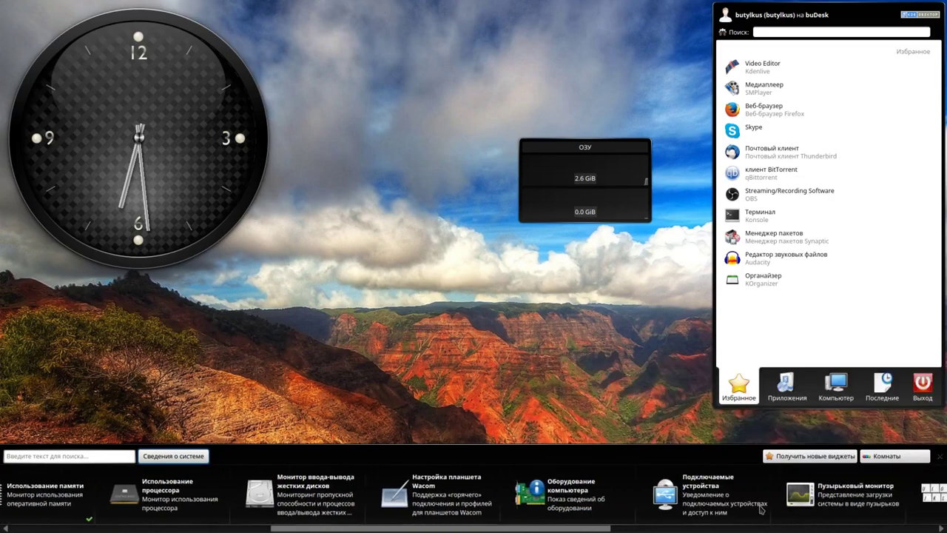
{"action": "scroll", "coordinate": [762, 509], "scroll_direction": "down", "scroll_amount": 4}
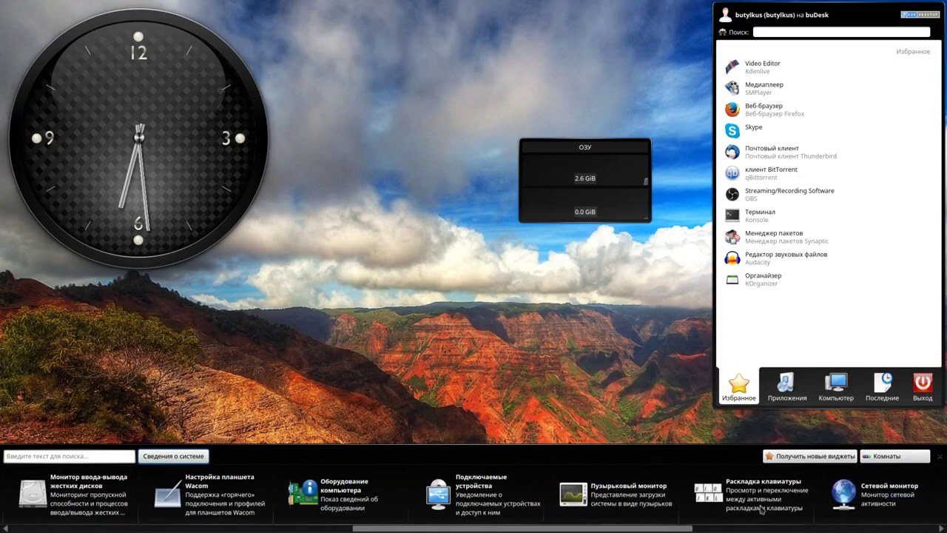
{"action": "scroll", "coordinate": [762, 508], "scroll_direction": "down", "scroll_amount": 3}
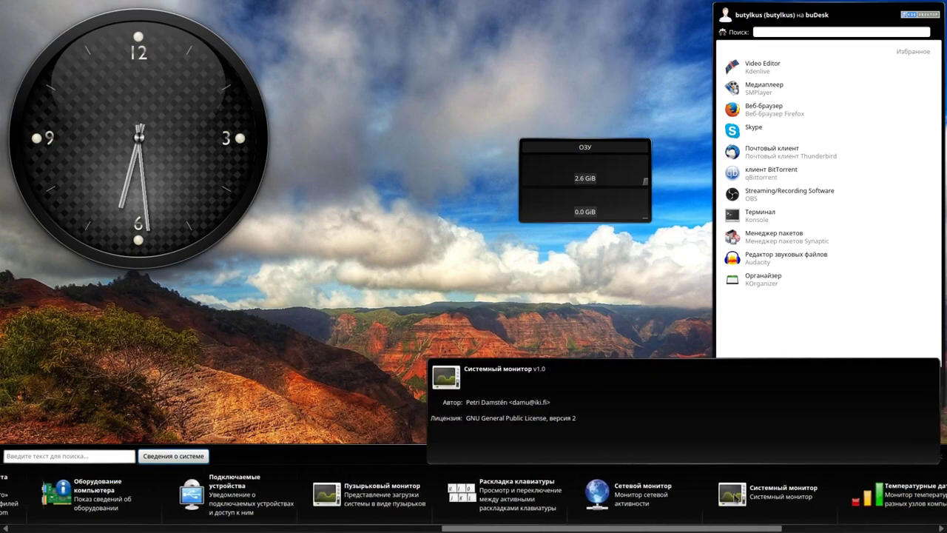
{"action": "left_click_drag", "start_coordinate": [732, 497], "coordinate": [346, 257]}
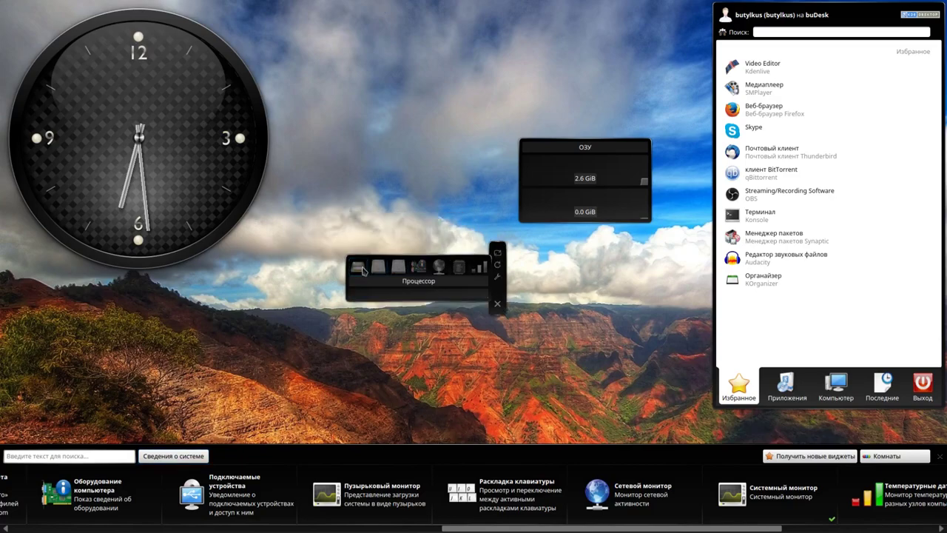
{"action": "left_click_drag", "start_coordinate": [498, 254], "coordinate": [568, 115]}
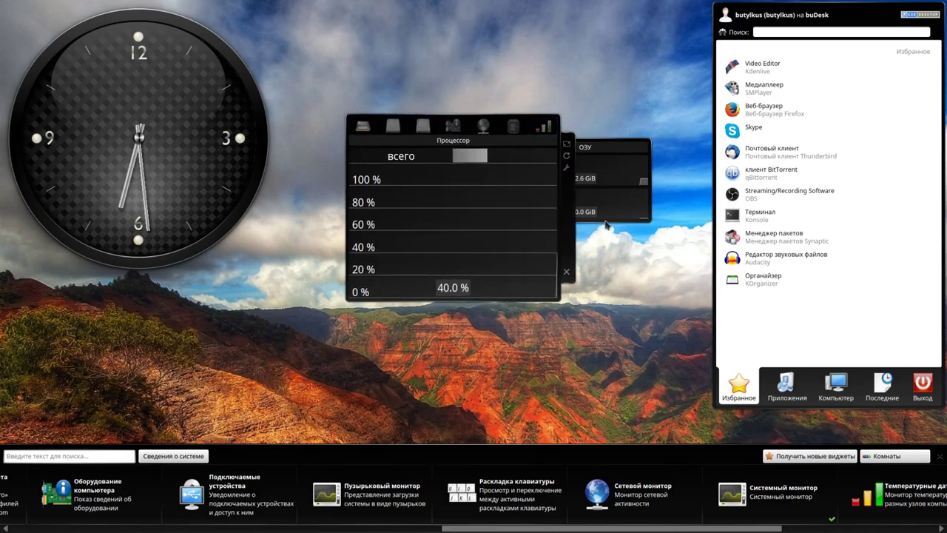
Step: Move the memory usage widget clear of the system monitor and remove it from the desktop
{"action": "left_click_drag", "start_coordinate": [627, 179], "coordinate": [641, 282]}
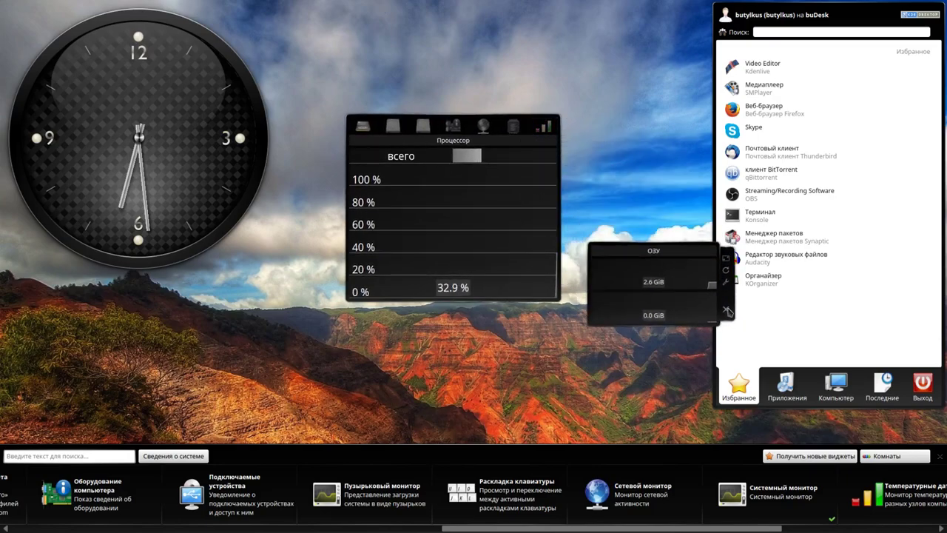
{"action": "left_click", "coordinate": [727, 310]}
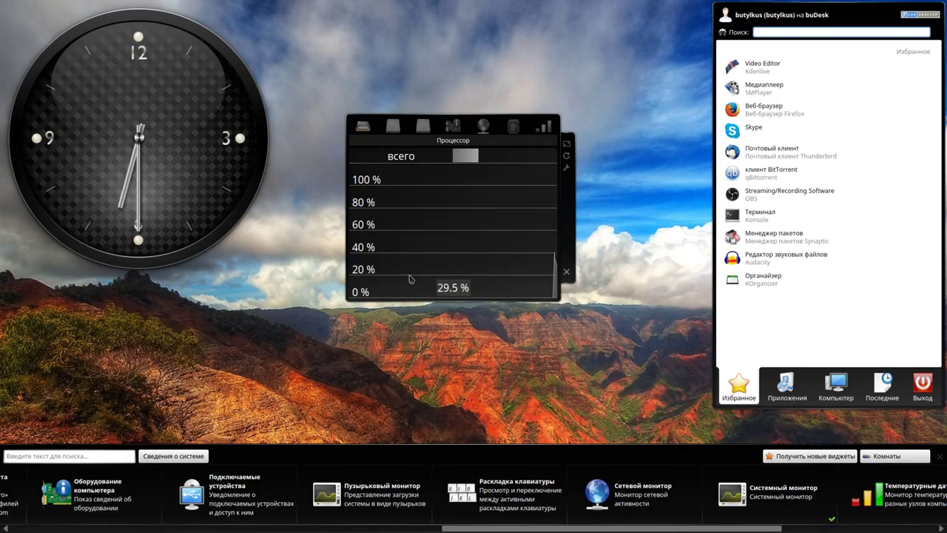
Step: Show the hardware information in the system monitor and enlarge the widget to look through the device list
{"action": "left_click", "coordinate": [456, 127]}
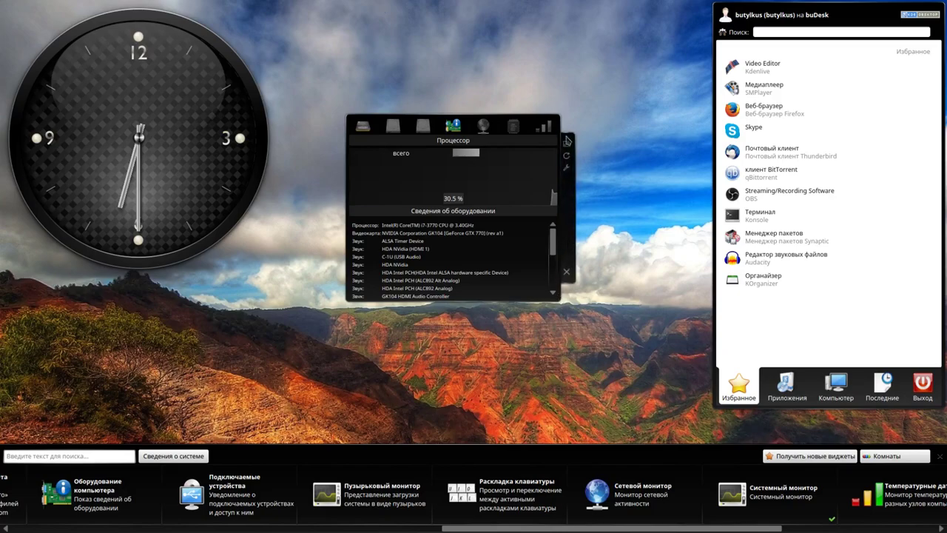
{"action": "left_click_drag", "start_coordinate": [567, 142], "coordinate": [658, 67]}
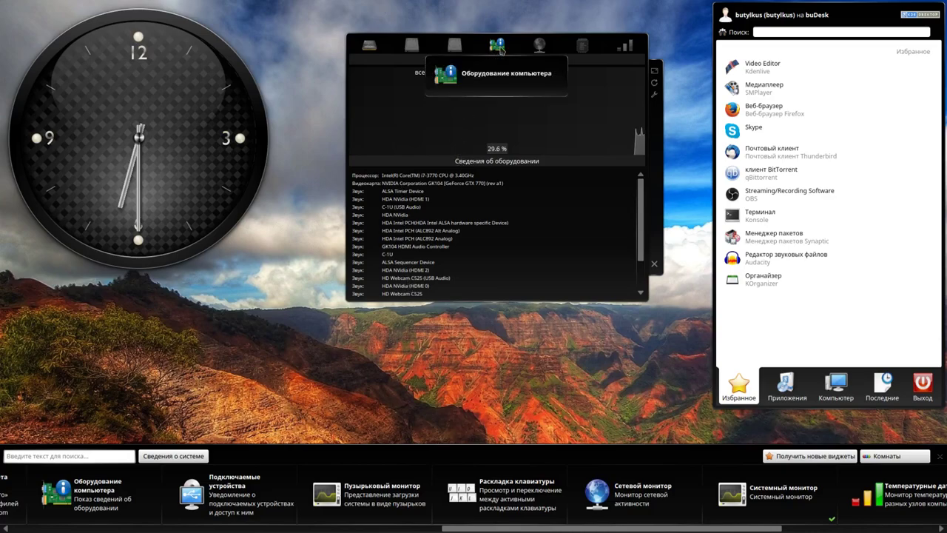
{"action": "scroll", "coordinate": [535, 245], "scroll_direction": "down", "scroll_amount": 2}
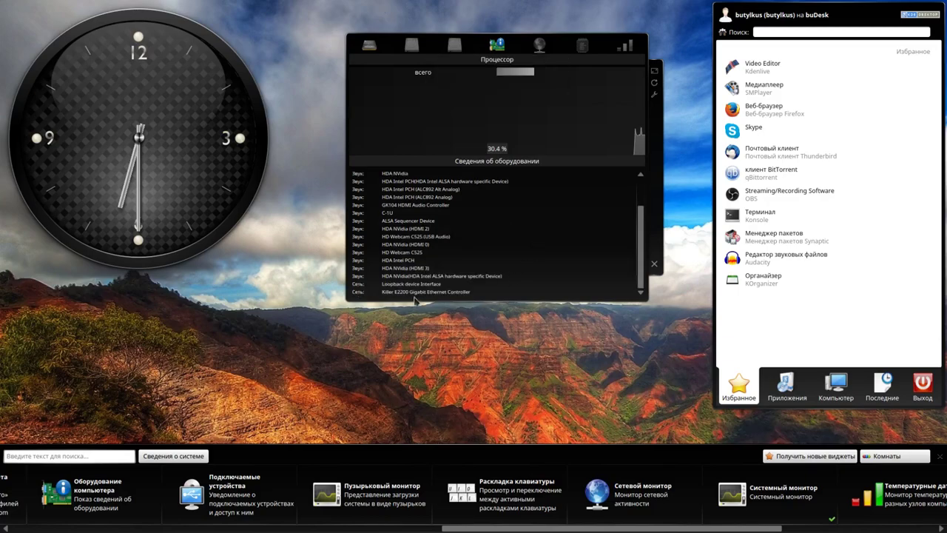
{"action": "scroll", "coordinate": [416, 296], "scroll_direction": "up", "scroll_amount": 2}
{"action": "scroll", "coordinate": [416, 296], "scroll_direction": "down", "scroll_amount": 2}
{"action": "scroll", "coordinate": [416, 296], "scroll_direction": "up", "scroll_amount": 2}
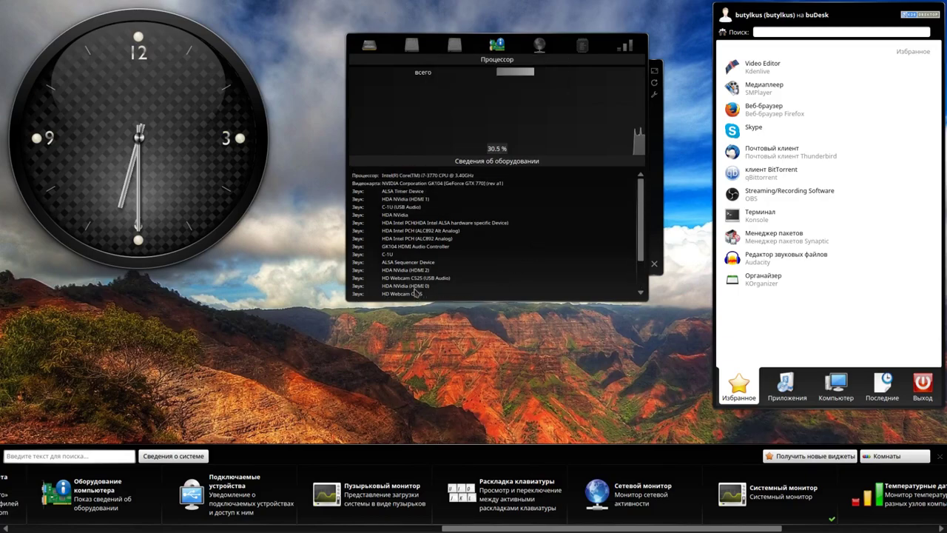
Step: Show the network monitor in the system monitor widget and hide the hardware information
{"action": "left_click", "coordinate": [539, 45]}
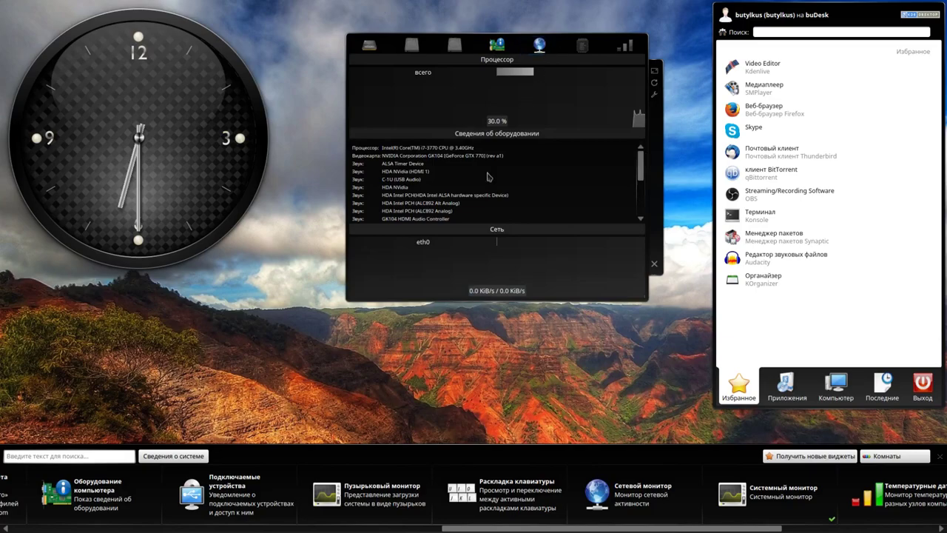
{"action": "left_click", "coordinate": [498, 46]}
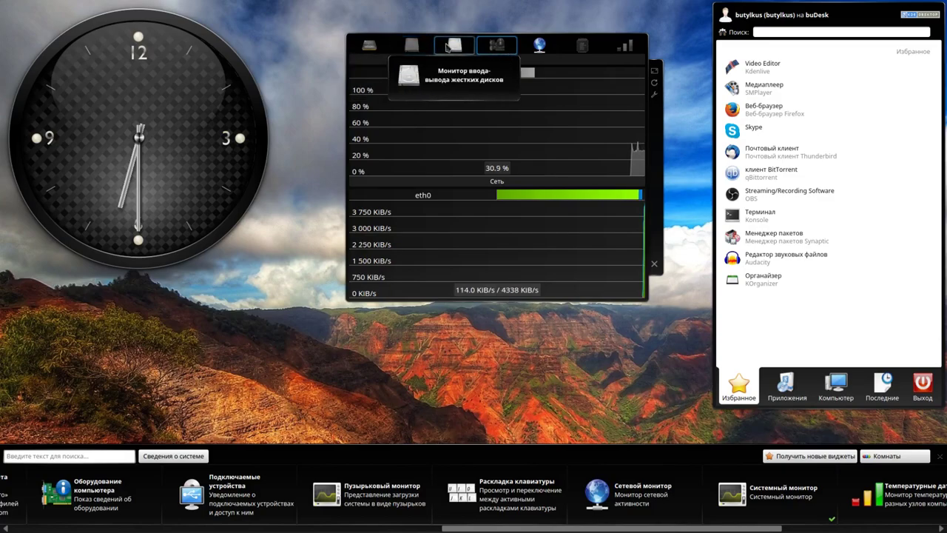
Step: Switch the hard disk input/output and memory usage sections of the system monitor on and back off
{"action": "left_click", "coordinate": [447, 46]}
{"action": "left_click", "coordinate": [447, 46]}
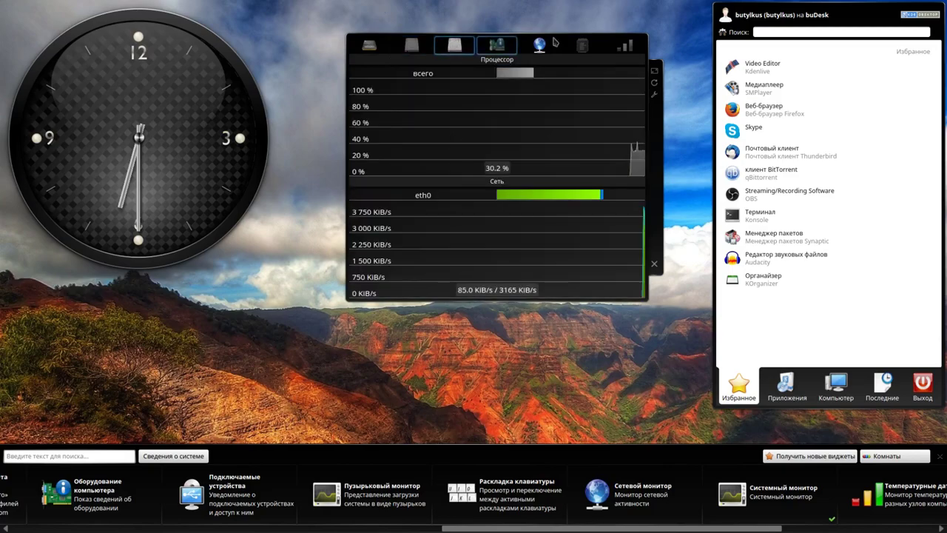
{"action": "left_click", "coordinate": [584, 46]}
{"action": "left_click", "coordinate": [585, 46]}
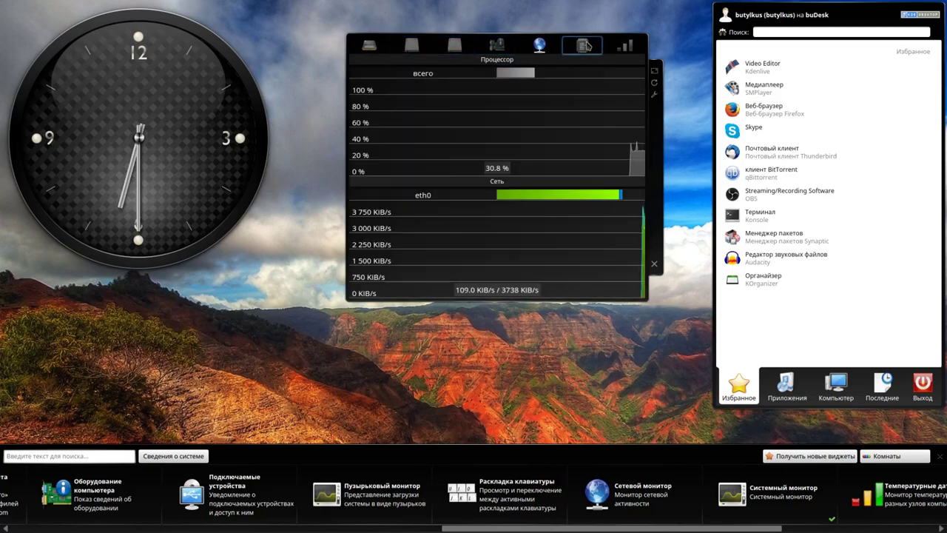
Step: Add the temperature sensors to the system monitor and move the widget lower, close beside the application launcher
{"action": "left_click", "coordinate": [628, 48]}
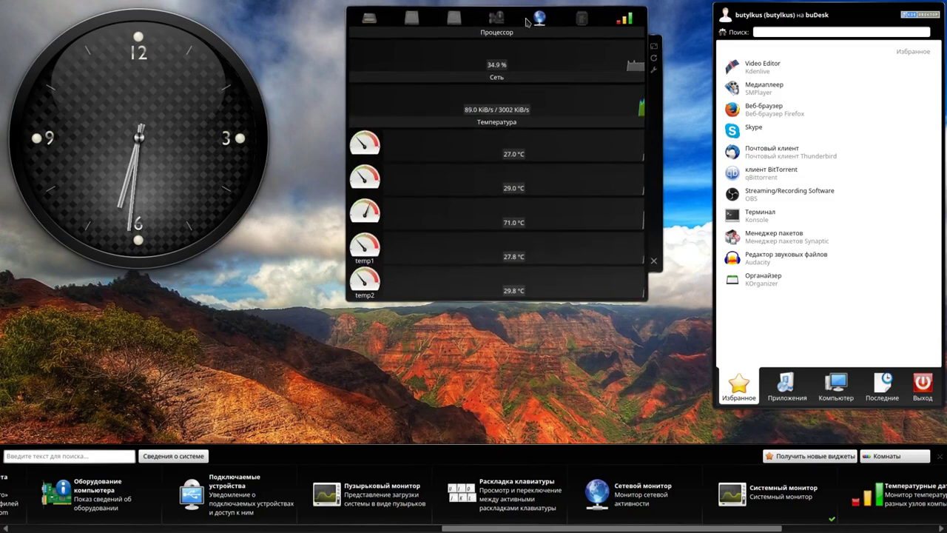
{"action": "left_click_drag", "start_coordinate": [653, 159], "coordinate": [707, 274]}
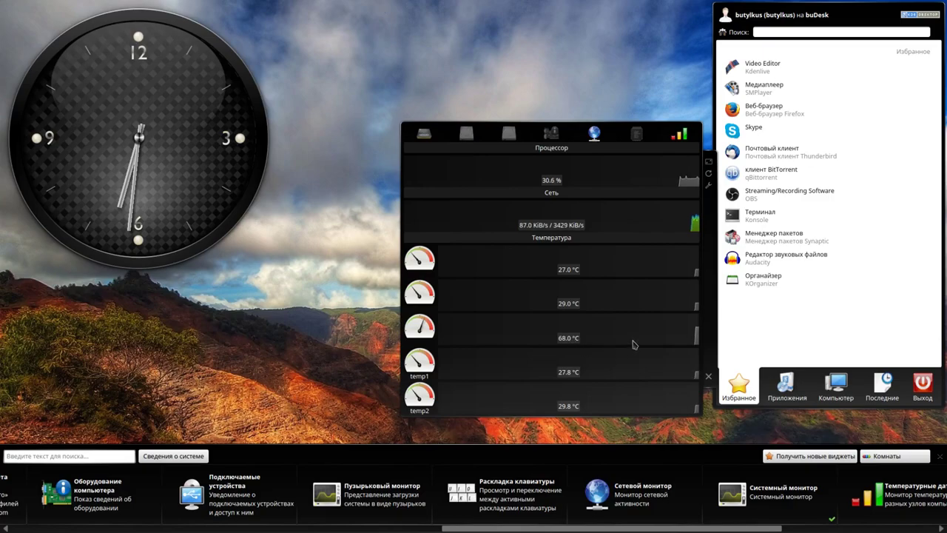
Step: Hide and re-show the processor section so it follows the temperatures, and replace the network section with memory usage
{"action": "left_click", "coordinate": [425, 134]}
{"action": "left_click", "coordinate": [425, 135]}
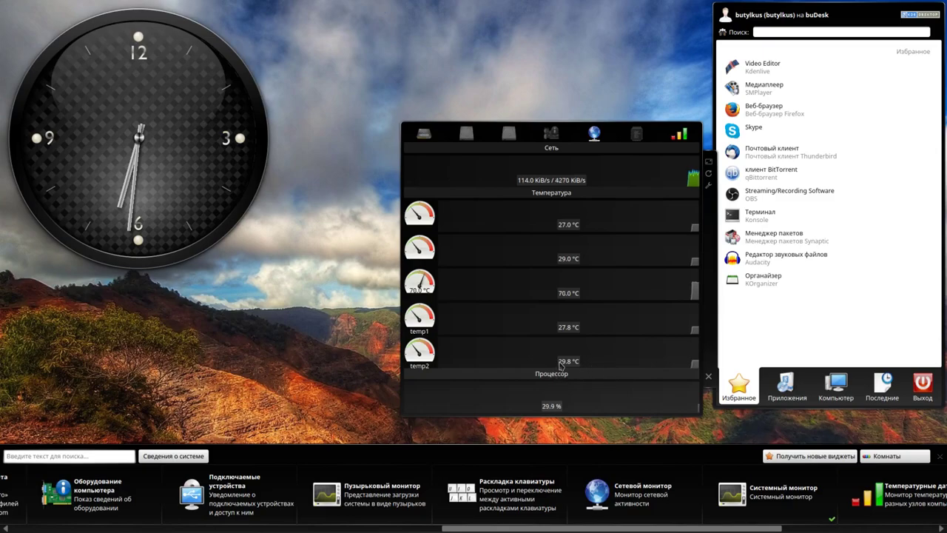
{"action": "left_click", "coordinate": [600, 136]}
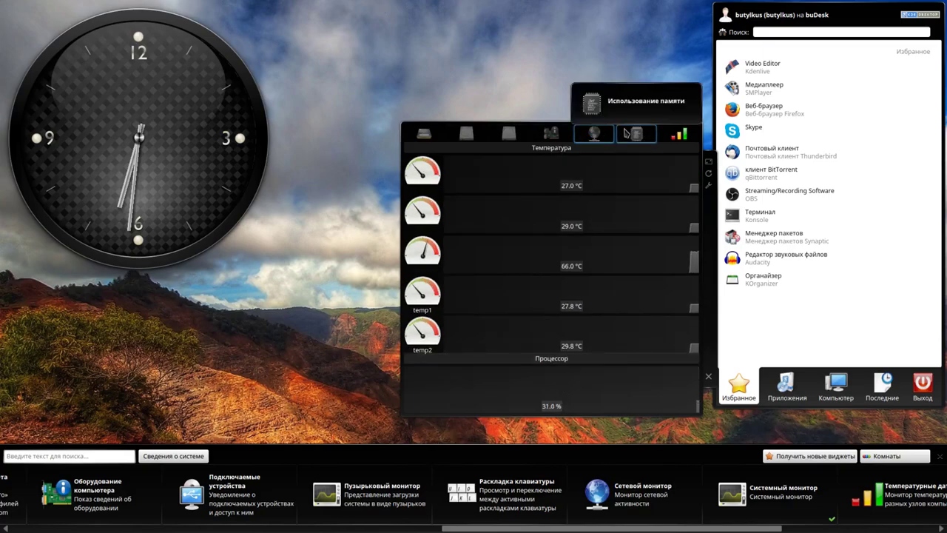
{"action": "left_click", "coordinate": [627, 133]}
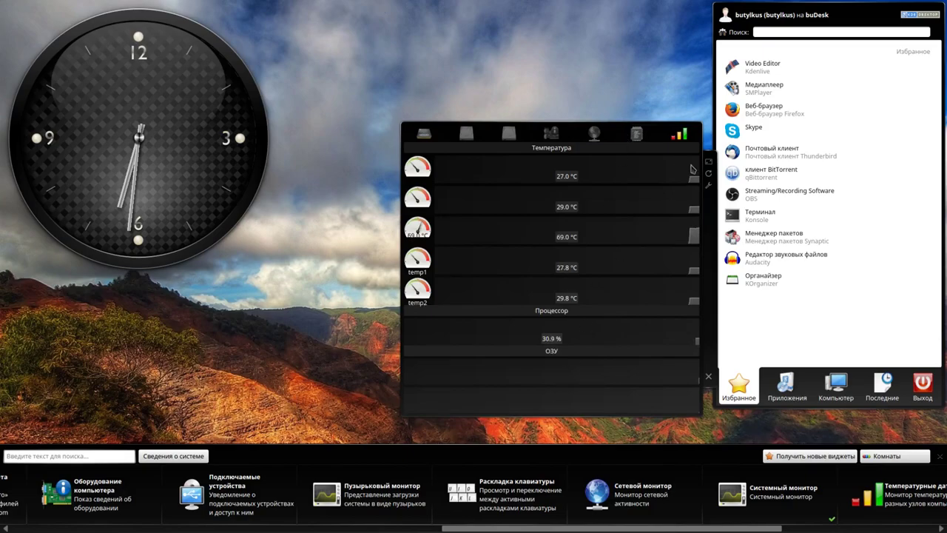
Step: Increase the system monitor's height by about a third and shift it slightly to fit between the clock and the launcher
{"action": "left_click_drag", "start_coordinate": [709, 161], "coordinate": [712, 52]}
{"action": "left_click_drag", "start_coordinate": [546, 250], "coordinate": [541, 259]}
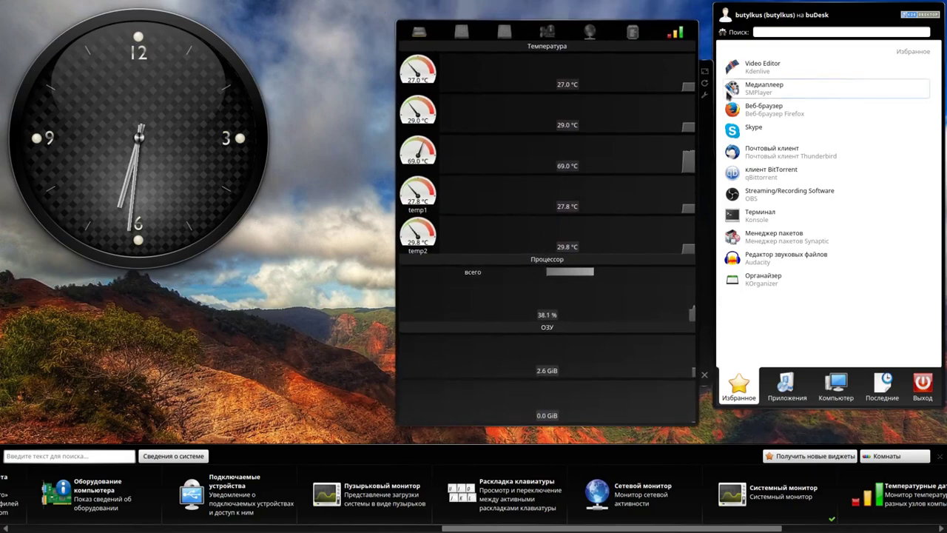
Step: Turn off the swap display (Подкачка) in the system monitor's memory settings, keeping only physical memory, and apply the change
{"action": "left_click", "coordinate": [705, 99]}
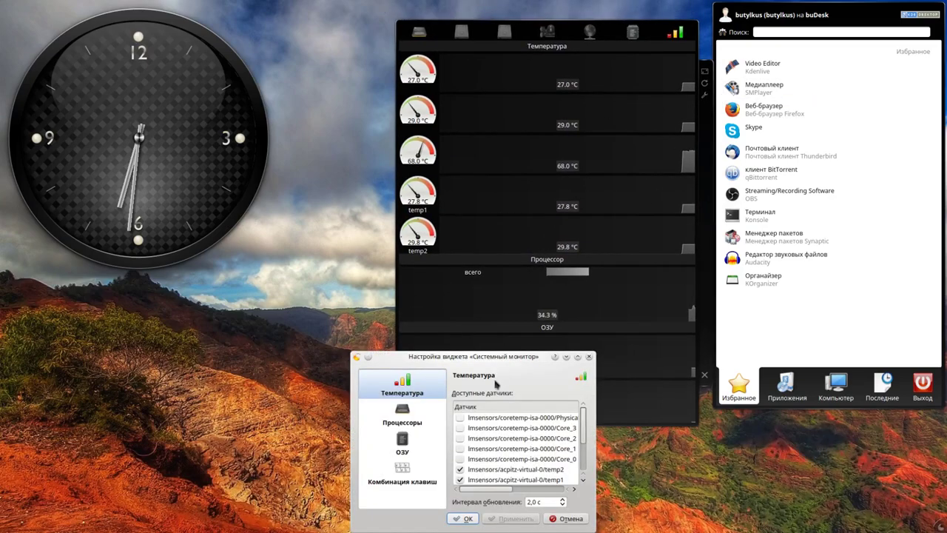
{"action": "left_click_drag", "start_coordinate": [500, 362], "coordinate": [512, 199]}
{"action": "left_click", "coordinate": [417, 257]}
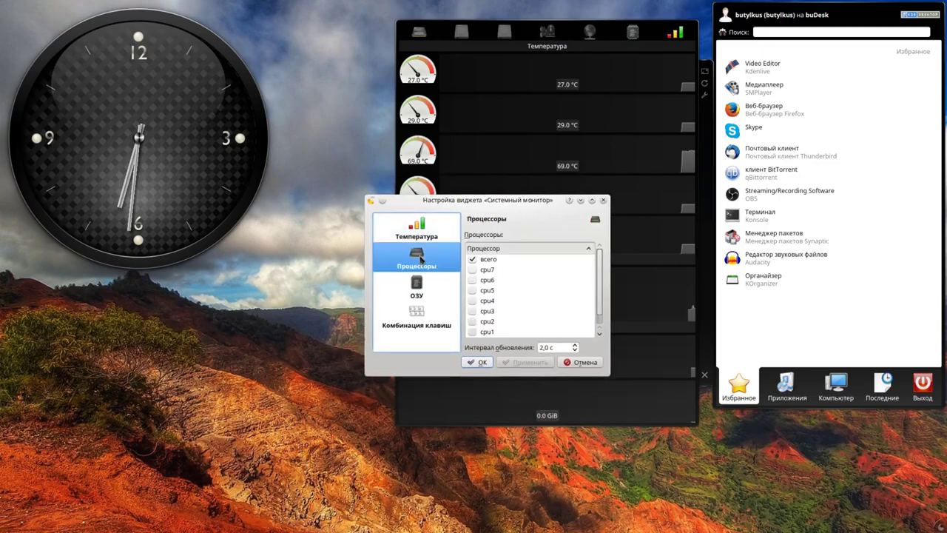
{"action": "left_click", "coordinate": [417, 285]}
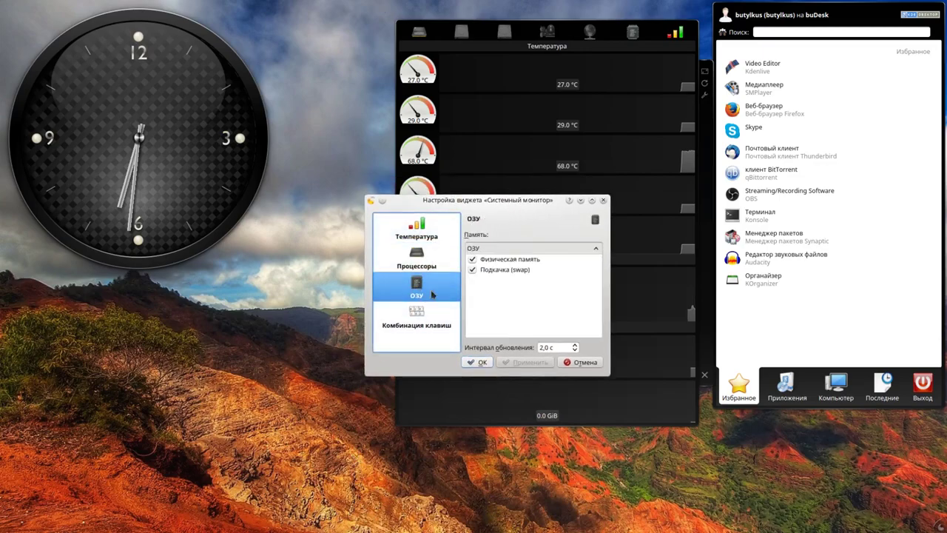
{"action": "left_click_drag", "start_coordinate": [490, 204], "coordinate": [316, 238]}
{"action": "left_click", "coordinate": [298, 304]}
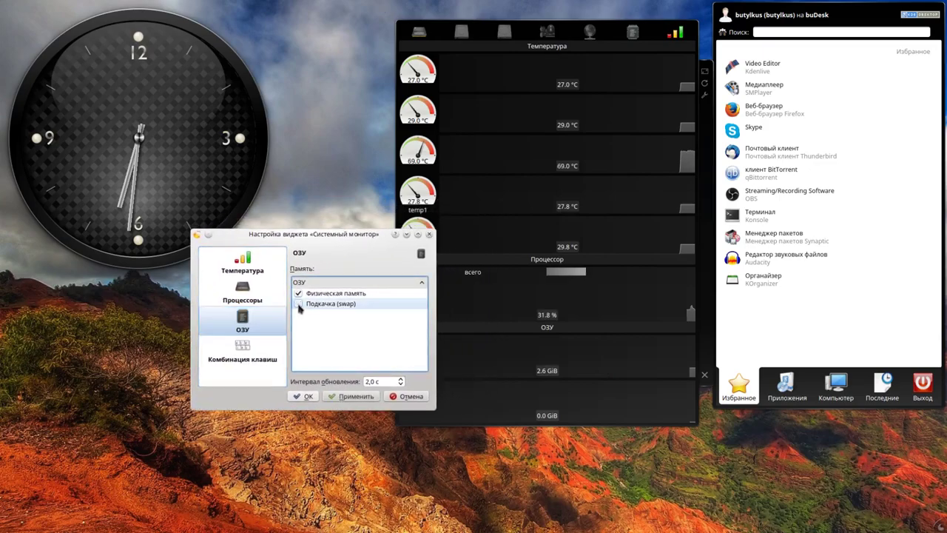
{"action": "left_click", "coordinate": [341, 398]}
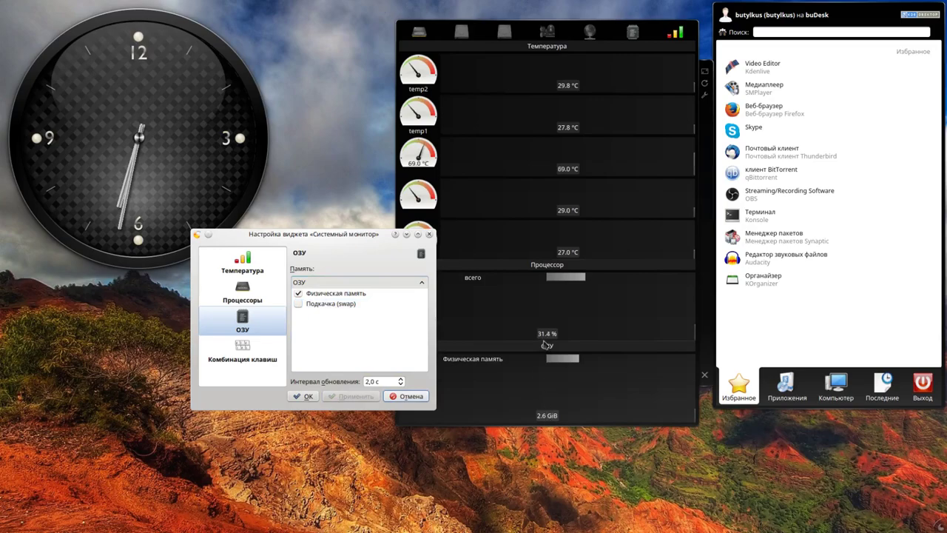
Step: Close the system monitor's settings and move the widget flush with the screen's upper edge, directly beside the application launcher
{"action": "left_click", "coordinate": [256, 360]}
{"action": "left_click", "coordinate": [254, 328]}
{"action": "left_click", "coordinate": [242, 296]}
{"action": "left_click", "coordinate": [242, 267]}
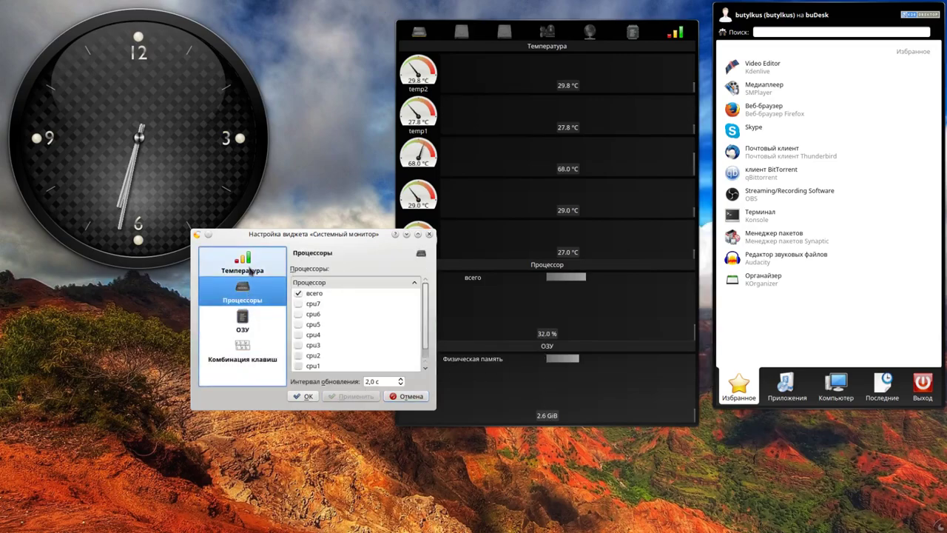
{"action": "left_click", "coordinate": [304, 397]}
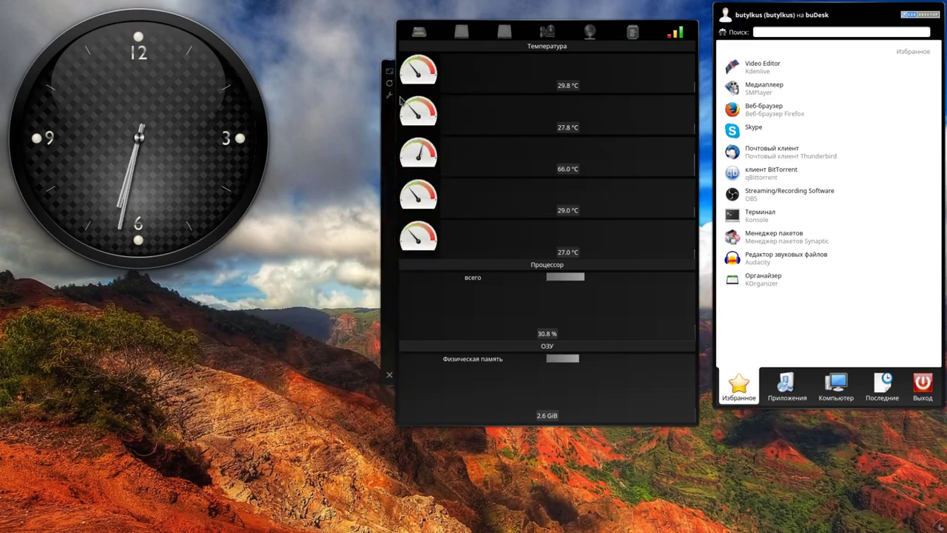
{"action": "left_click_drag", "start_coordinate": [392, 135], "coordinate": [406, 118]}
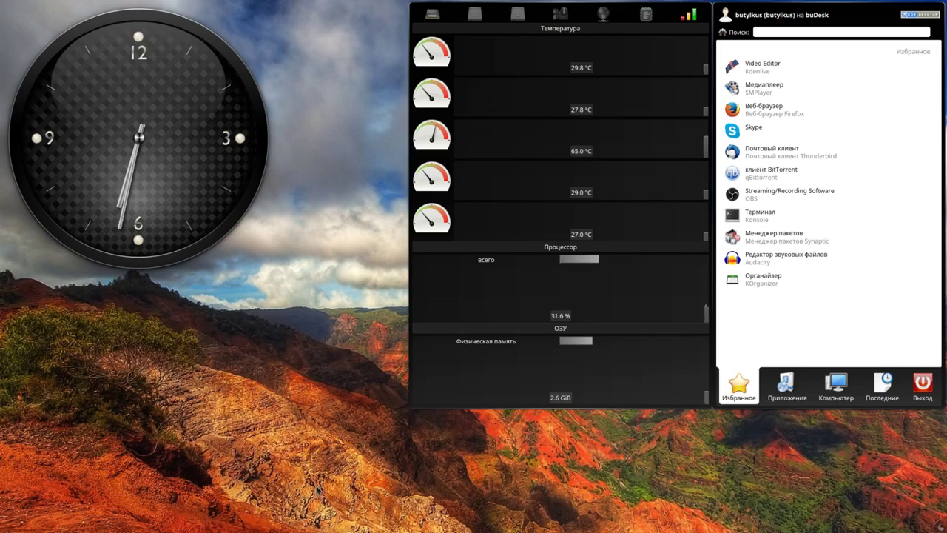
Step: Open the analog clock's calendar and shrink it slightly so it fits beside the system monitor
{"action": "left_click", "coordinate": [199, 199]}
{"action": "left_click", "coordinate": [199, 198]}
{"action": "left_click", "coordinate": [199, 198]}
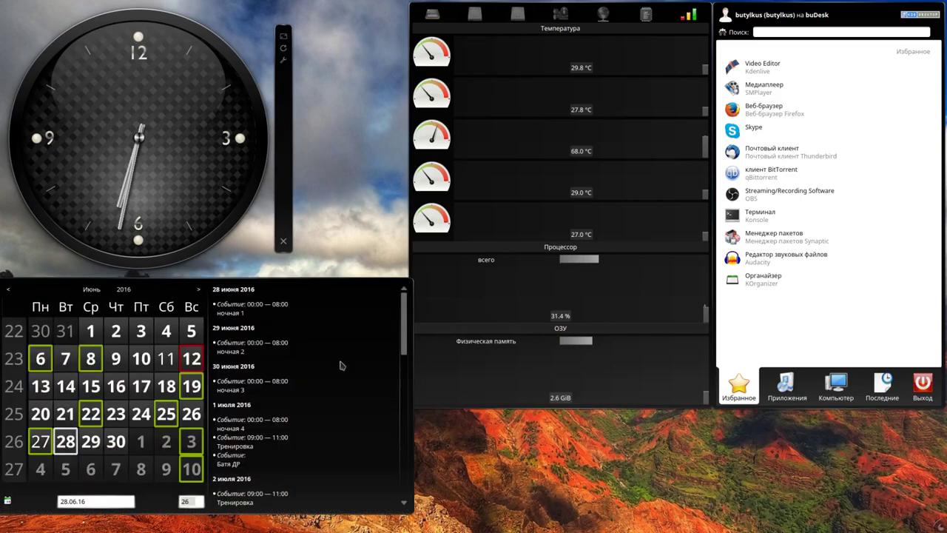
{"action": "left_click_drag", "start_coordinate": [413, 515], "coordinate": [407, 490]}
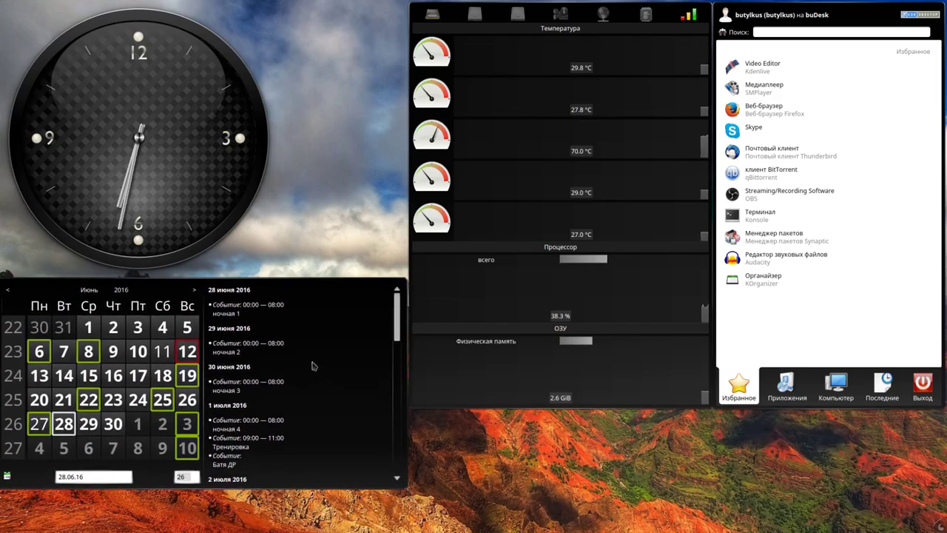
Step: Examine the options in the calendar event list's context menu, the desktop's context menu and the Plasma tools menu
{"action": "right_click", "coordinate": [247, 385]}
{"action": "mouse_move", "coordinate": [286, 437]}
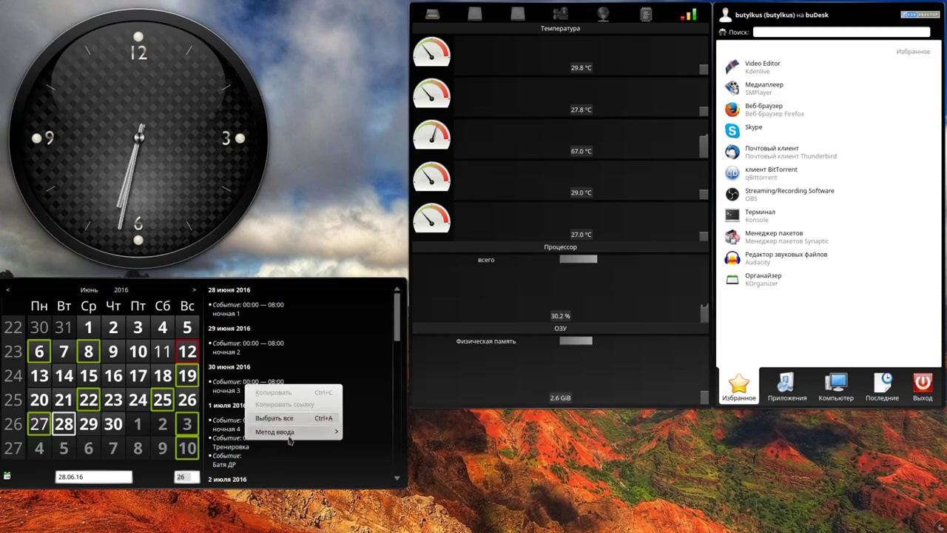
{"action": "left_click", "coordinate": [307, 485]}
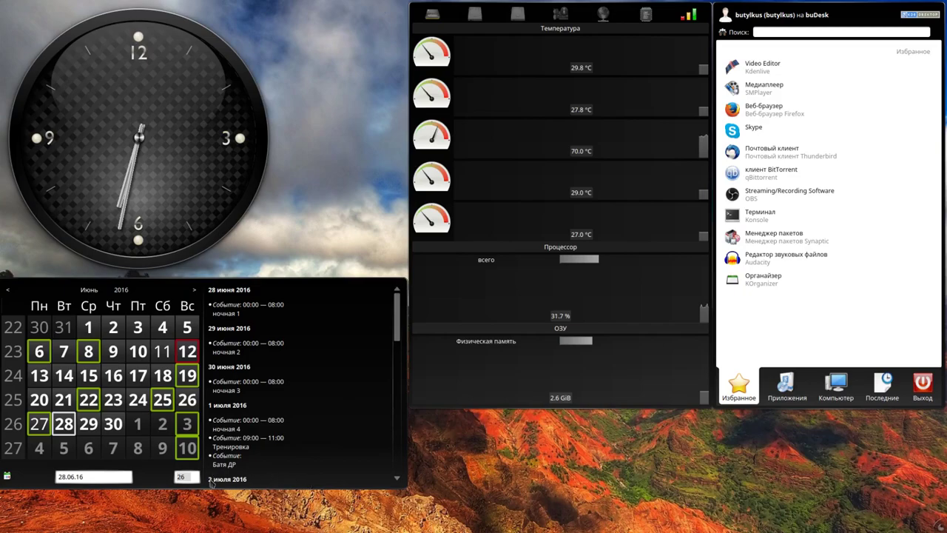
{"action": "mouse_move", "coordinate": [219, 213]}
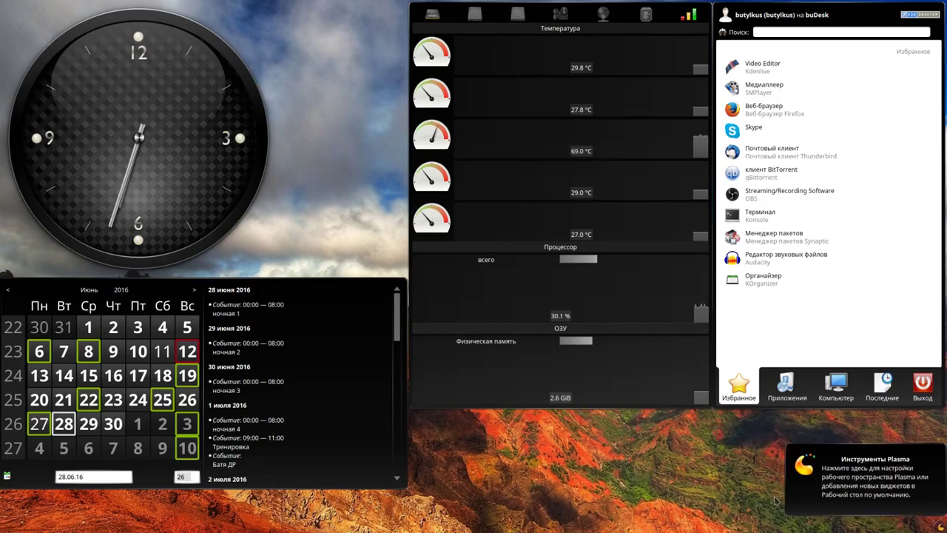
{"action": "right_click", "coordinate": [679, 462]}
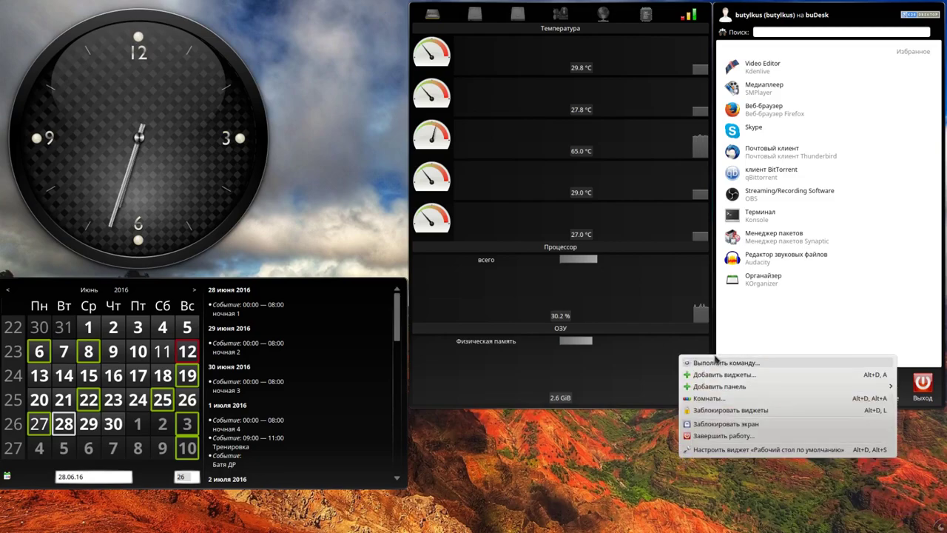
{"action": "mouse_move", "coordinate": [715, 390]}
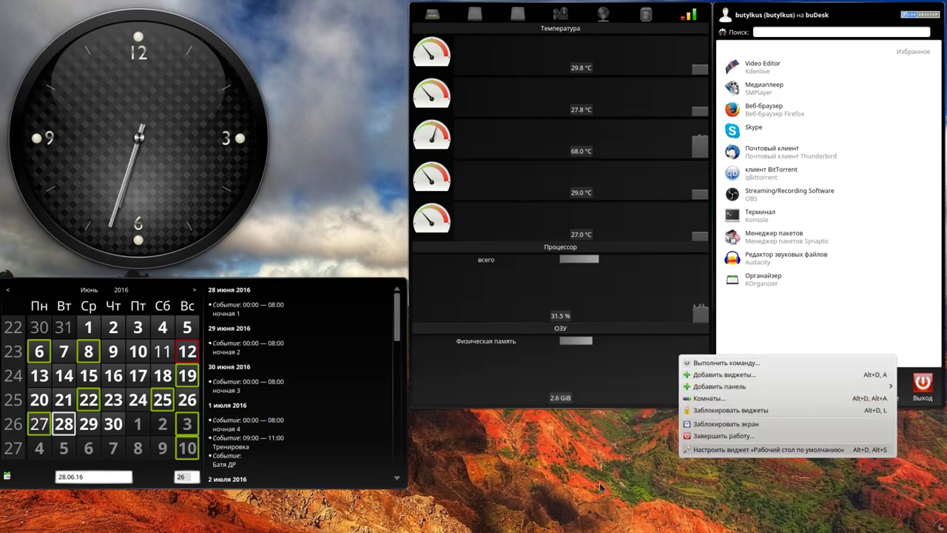
{"action": "left_click", "coordinate": [940, 528]}
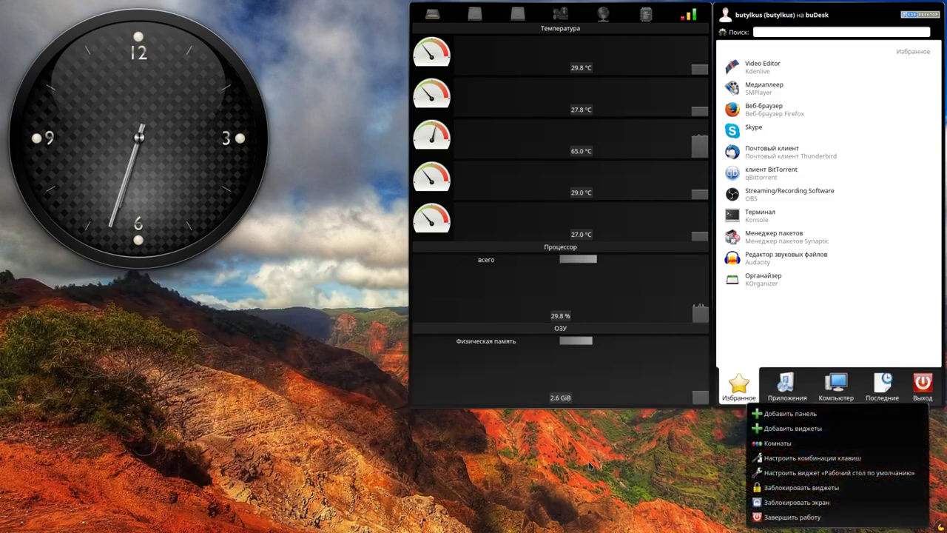
{"action": "left_click", "coordinate": [941, 527]}
{"action": "left_click", "coordinate": [940, 528]}
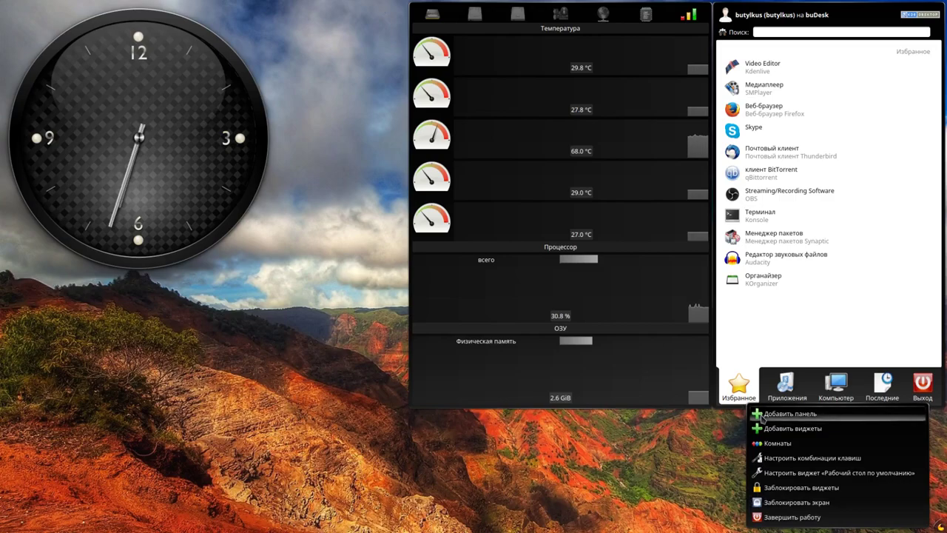
{"action": "left_click", "coordinate": [620, 480]}
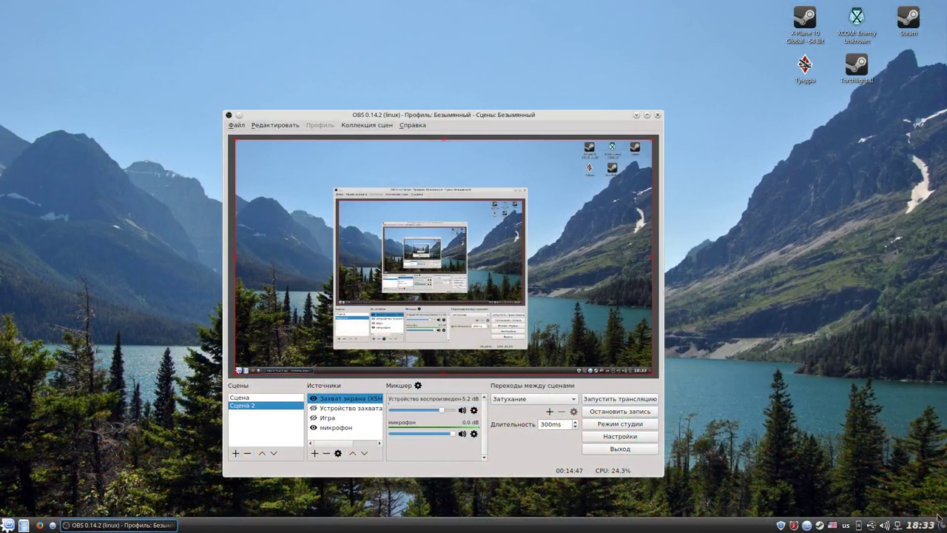
Step: View the layout settings of the existing panel on the desktop with the OBS window and close them
{"action": "left_click", "coordinate": [940, 520]}
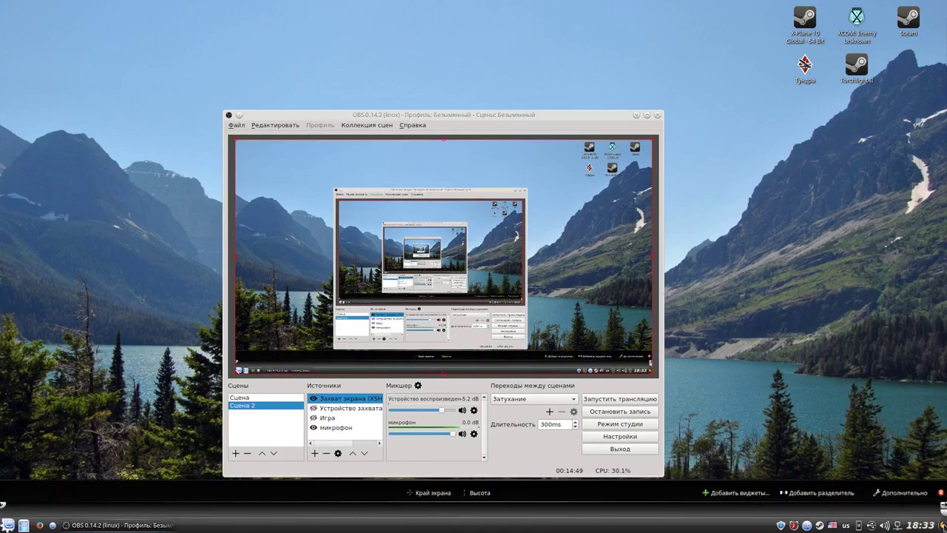
{"action": "left_click", "coordinate": [118, 525]}
{"action": "left_click", "coordinate": [940, 520]}
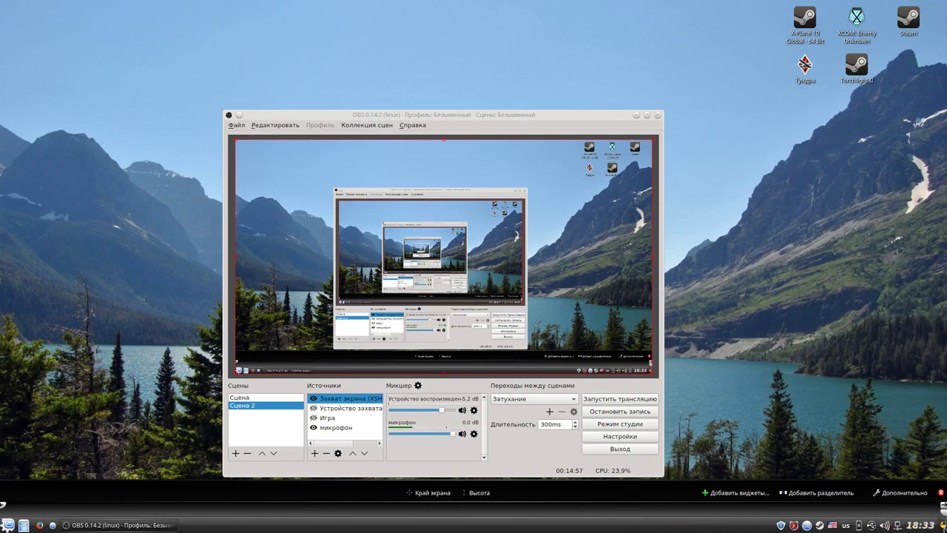
{"action": "left_click", "coordinate": [2, 504]}
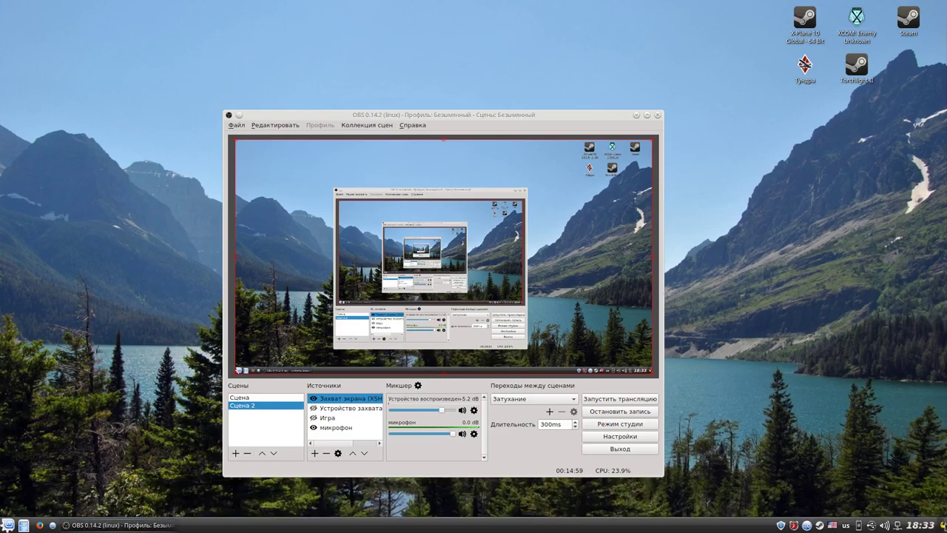
{"action": "left_click", "coordinate": [941, 525]}
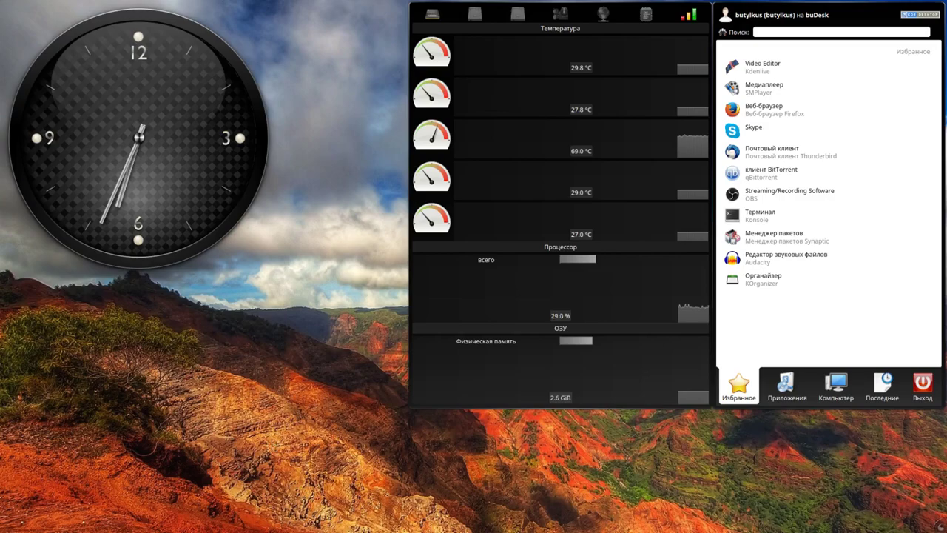
Step: Add an empty panel (Пустая панель) to the widget desktop, accept its settings dialog and make the panel slightly taller
{"action": "left_click", "coordinate": [940, 526]}
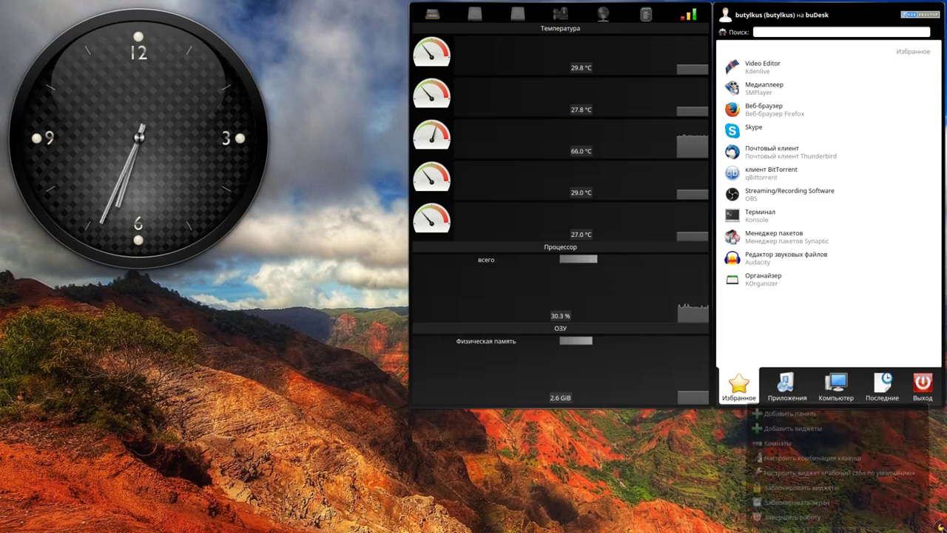
{"action": "mouse_move", "coordinate": [781, 422]}
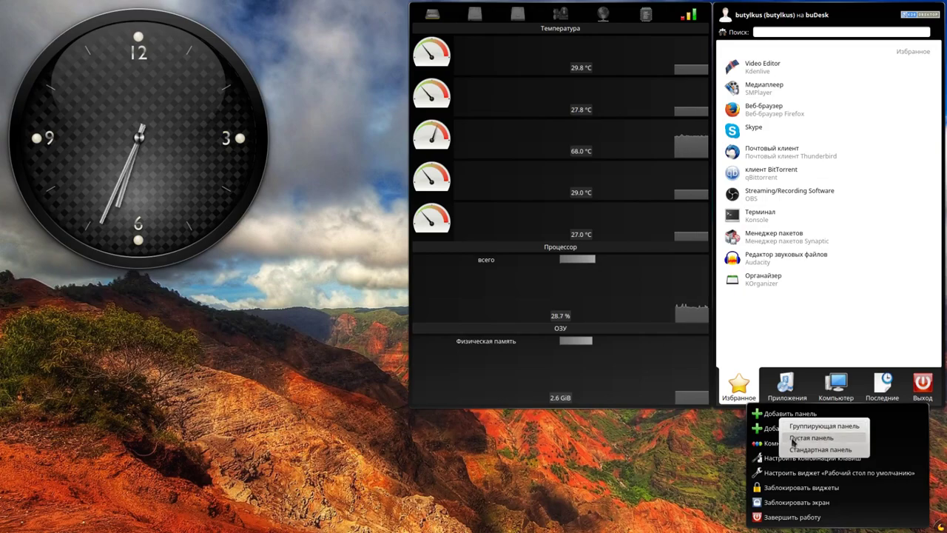
{"action": "left_click", "coordinate": [793, 440]}
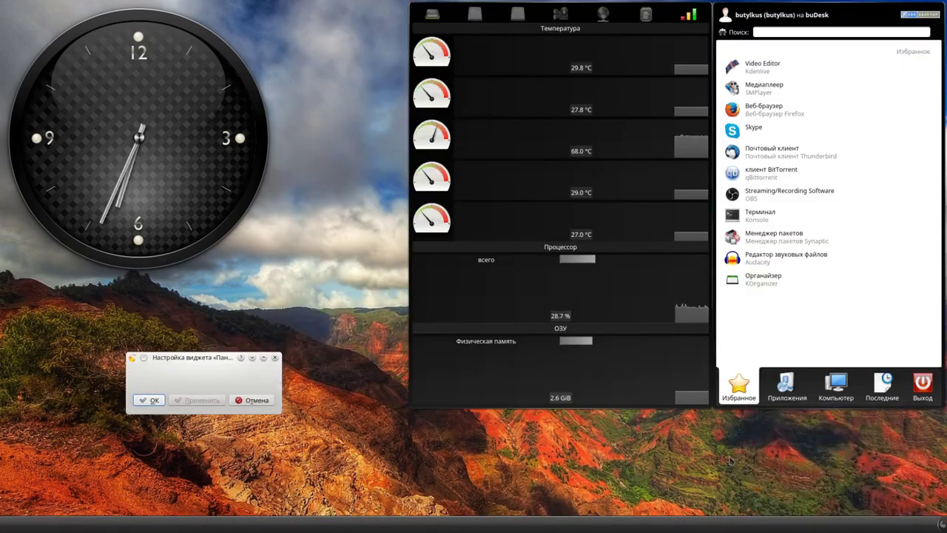
{"action": "left_click", "coordinate": [154, 400]}
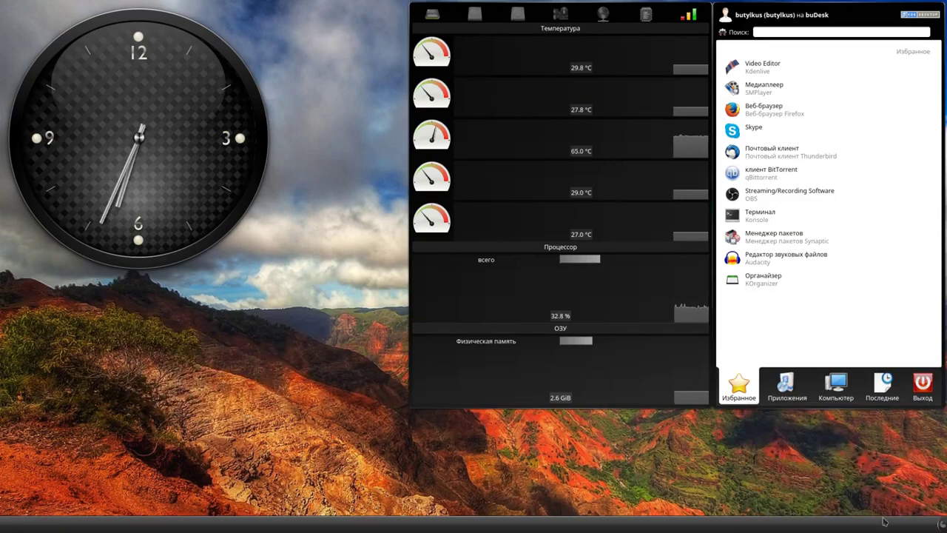
{"action": "left_click", "coordinate": [942, 524]}
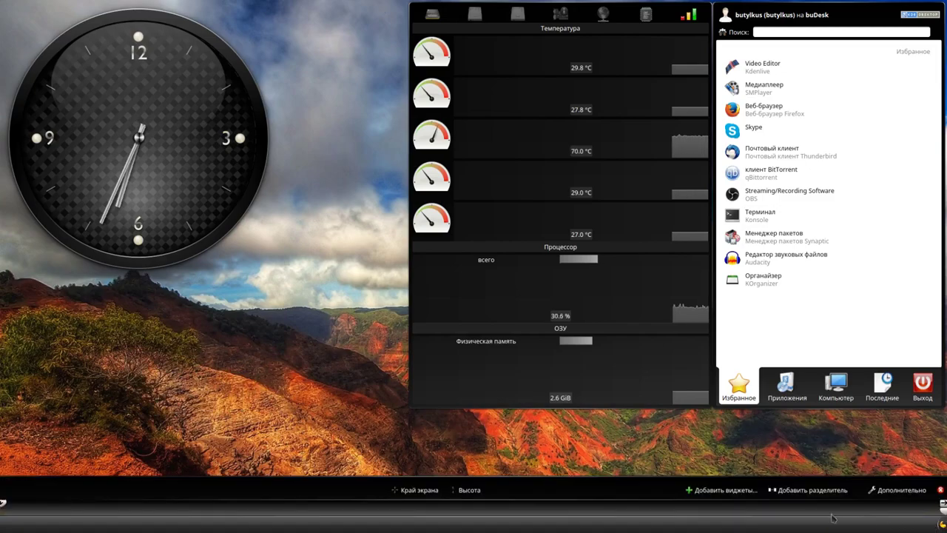
{"action": "mouse_move", "coordinate": [469, 490]}
{"action": "left_mouse_down"}
{"action": "mouse_move", "coordinate": [459, 326]}
{"action": "mouse_move", "coordinate": [477, 502]}
{"action": "mouse_move", "coordinate": [469, 486]}
{"action": "left_mouse_up"}
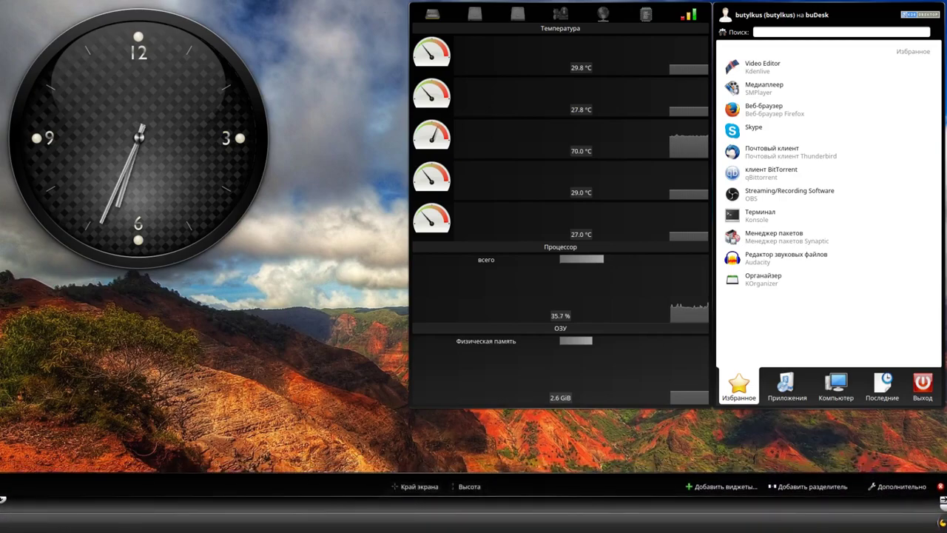
Step: Try shortening the new panel from both ends and stretch it back to the full screen width
{"action": "left_click_drag", "start_coordinate": [4, 502], "coordinate": [632, 506]}
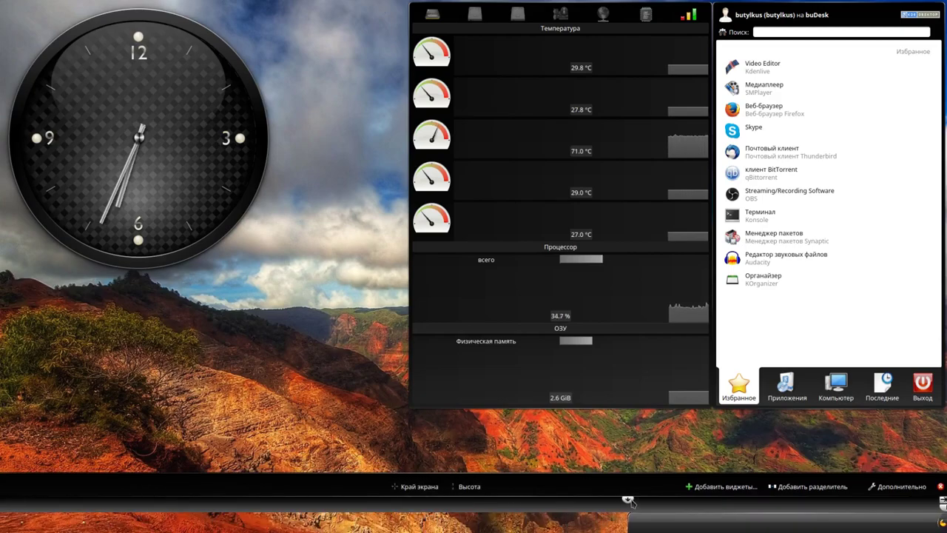
{"action": "left_click_drag", "start_coordinate": [629, 502], "coordinate": [351, 501]}
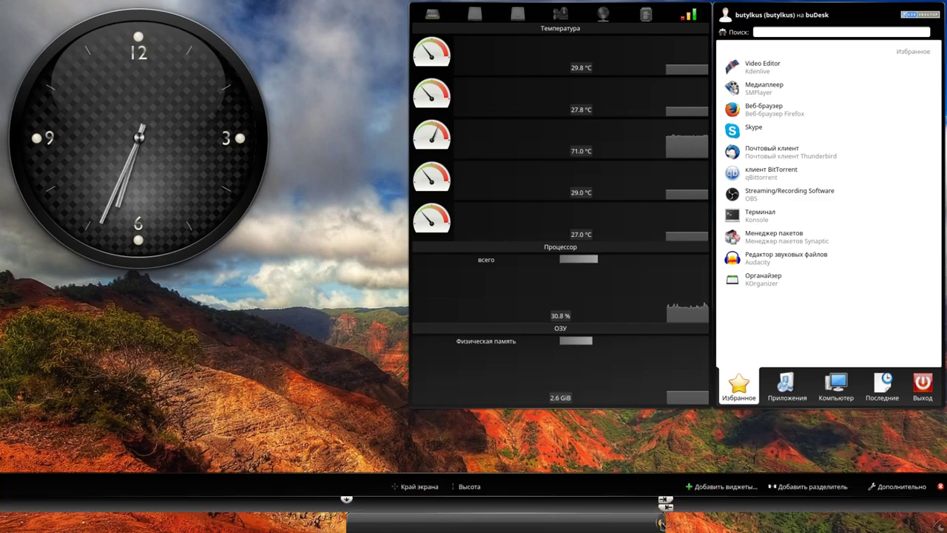
{"action": "left_click_drag", "start_coordinate": [666, 503], "coordinate": [943, 503]}
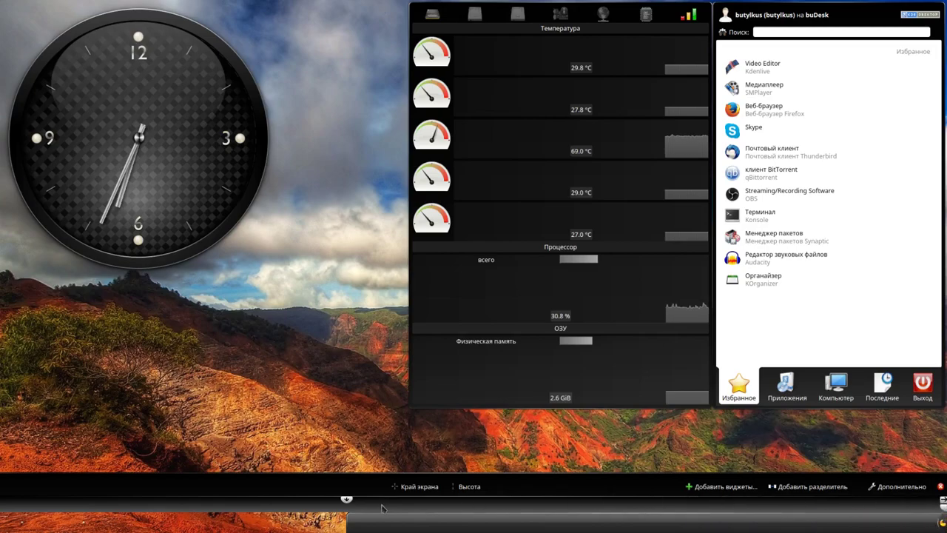
{"action": "left_click_drag", "start_coordinate": [351, 500], "coordinate": [2, 500]}
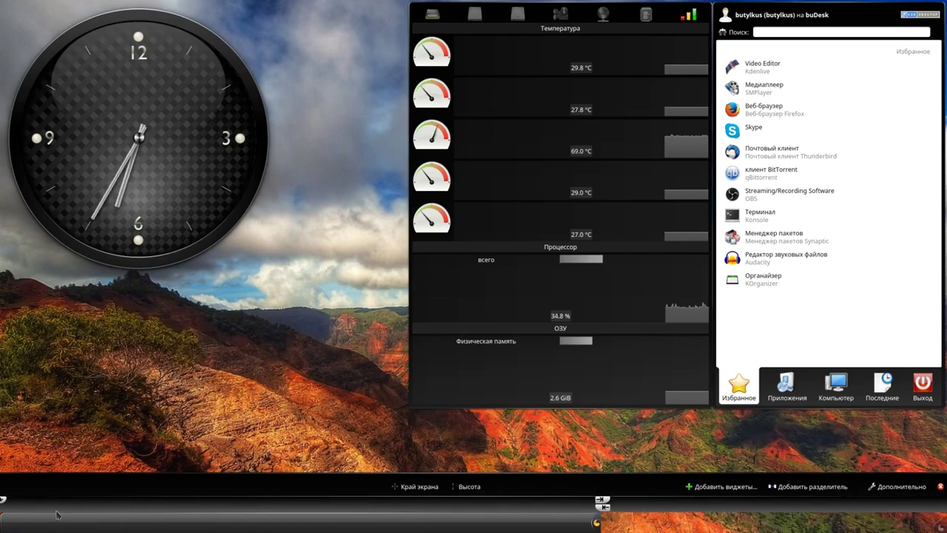
{"action": "left_click_drag", "start_coordinate": [602, 500], "coordinate": [944, 500]}
{"action": "left_click_drag", "start_coordinate": [601, 508], "coordinate": [941, 518]}
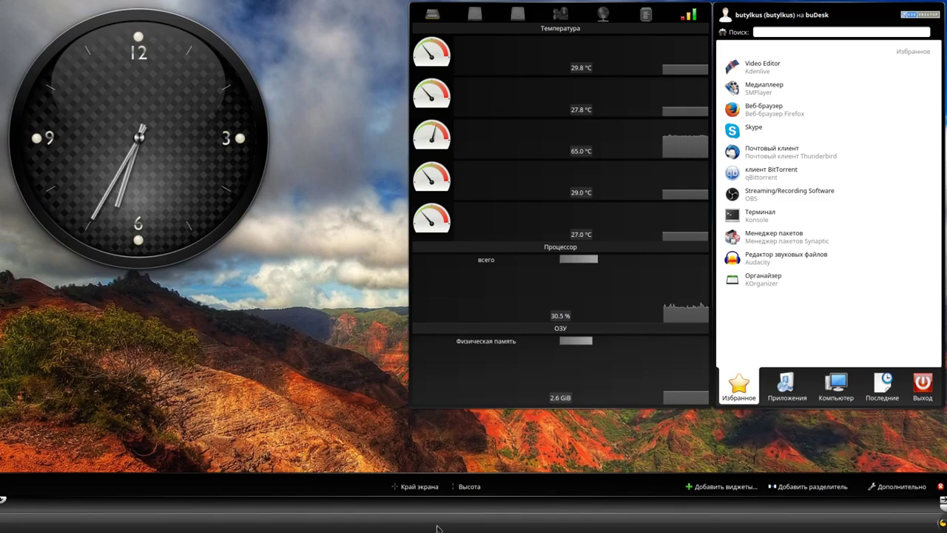
Step: Add the task manager widget (Панель задач) from the Окна и задачи category to the new panel and close the widget browser
{"action": "left_click", "coordinate": [722, 486]}
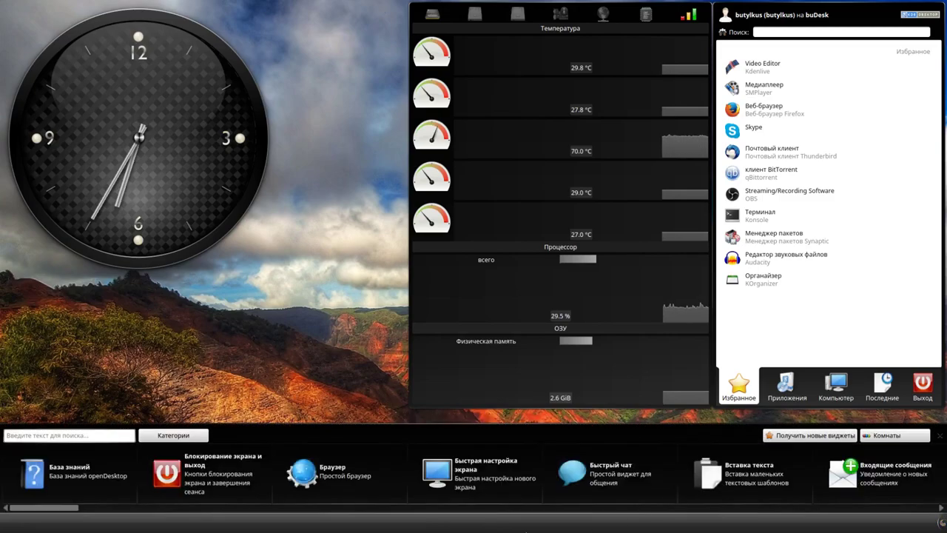
{"action": "left_click", "coordinate": [188, 437]}
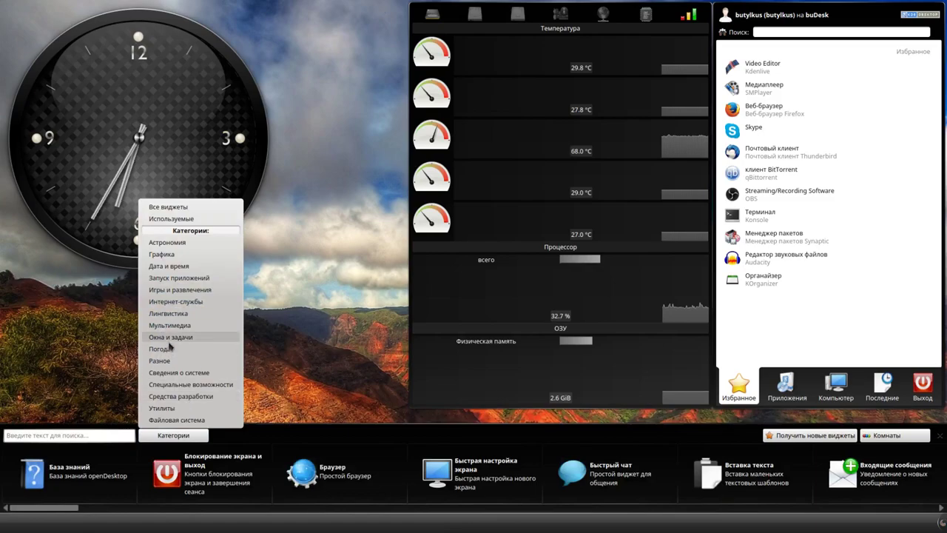
{"action": "left_click", "coordinate": [169, 340]}
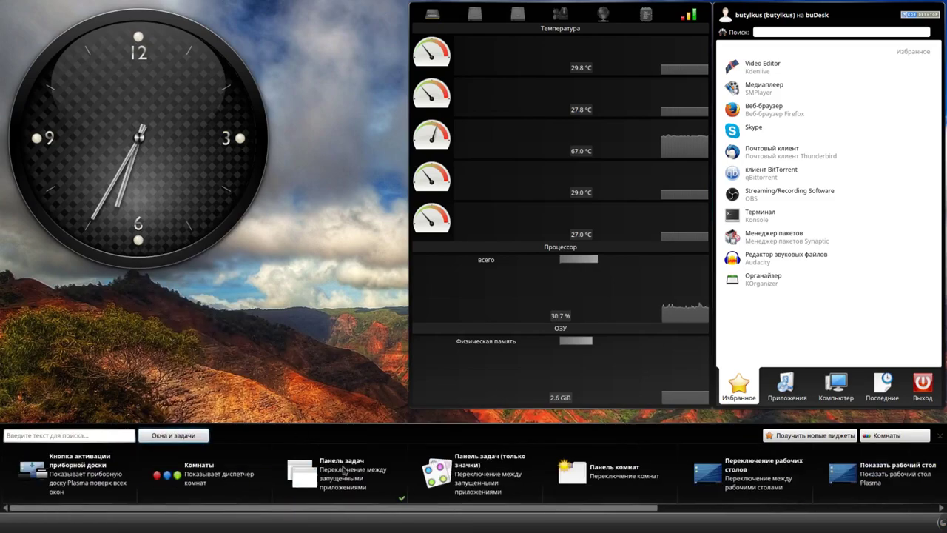
{"action": "mouse_move", "coordinate": [341, 472]}
{"action": "left_click_drag", "start_coordinate": [321, 475], "coordinate": [467, 523]}
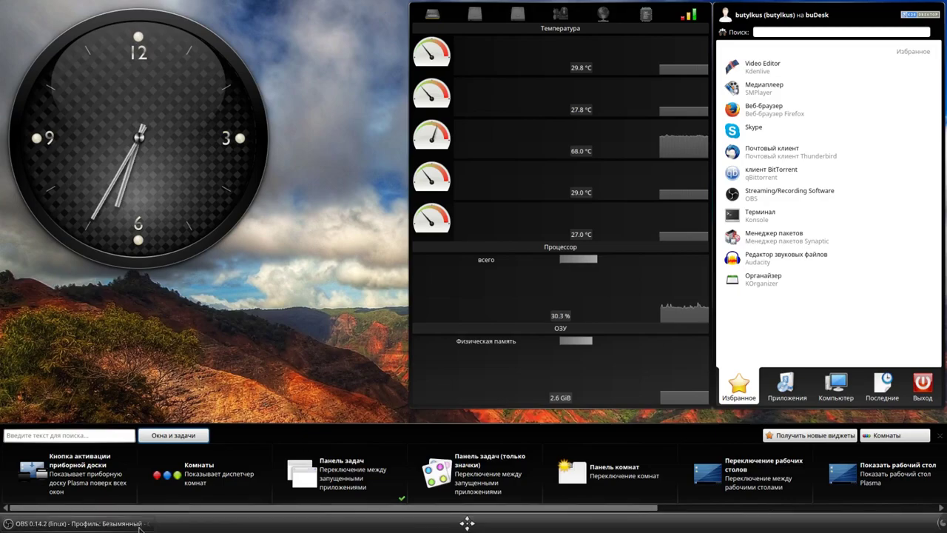
{"action": "left_click", "coordinate": [940, 436]}
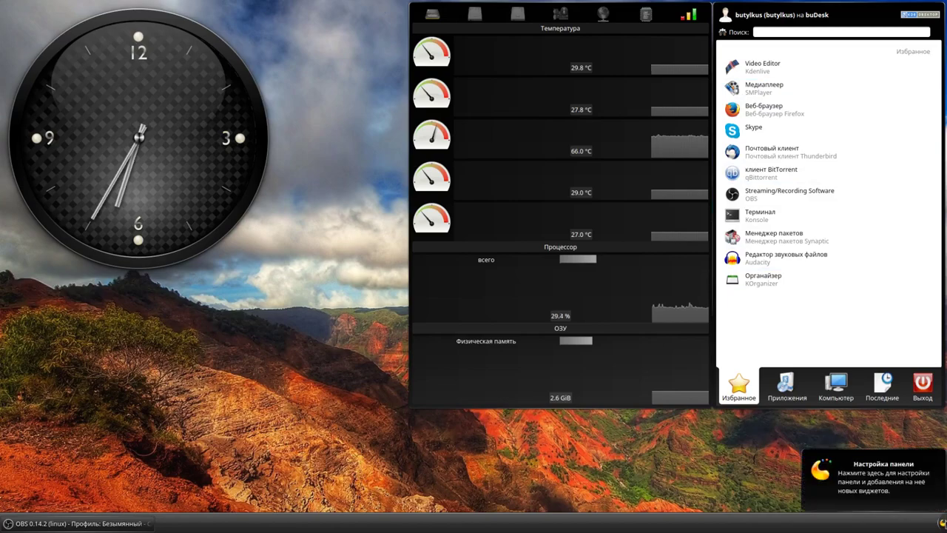
Step: View the new panel's layout settings and close them
{"action": "left_click", "coordinate": [942, 520]}
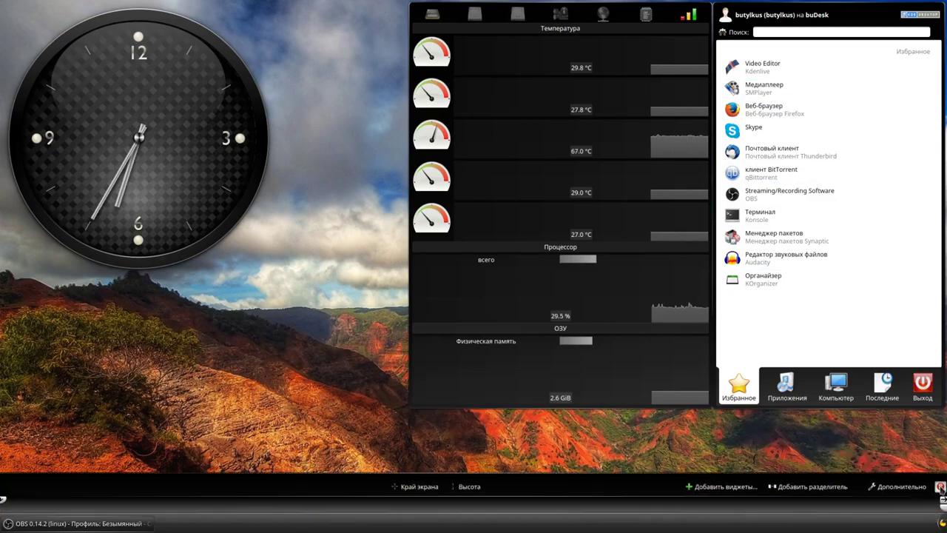
{"action": "right_click", "coordinate": [939, 463]}
{"action": "left_click", "coordinate": [797, 414]}
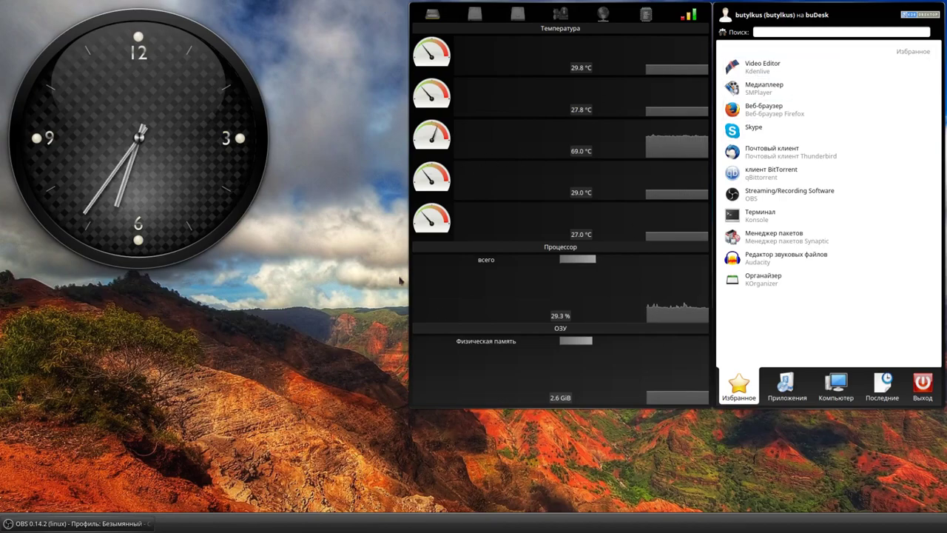
Step: Look at another section of the application launcher widget and return it to Избранное
{"action": "left_click", "coordinate": [851, 393]}
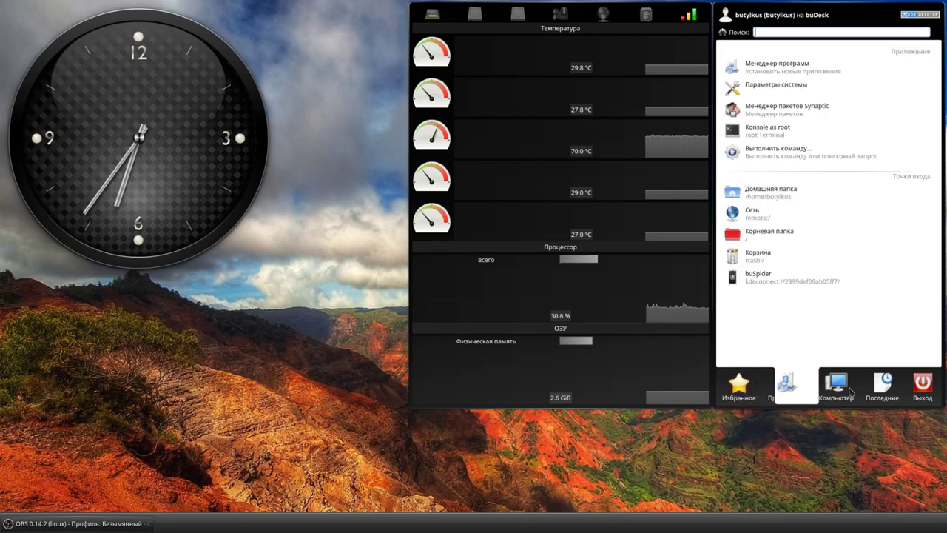
{"action": "left_click", "coordinate": [738, 386]}
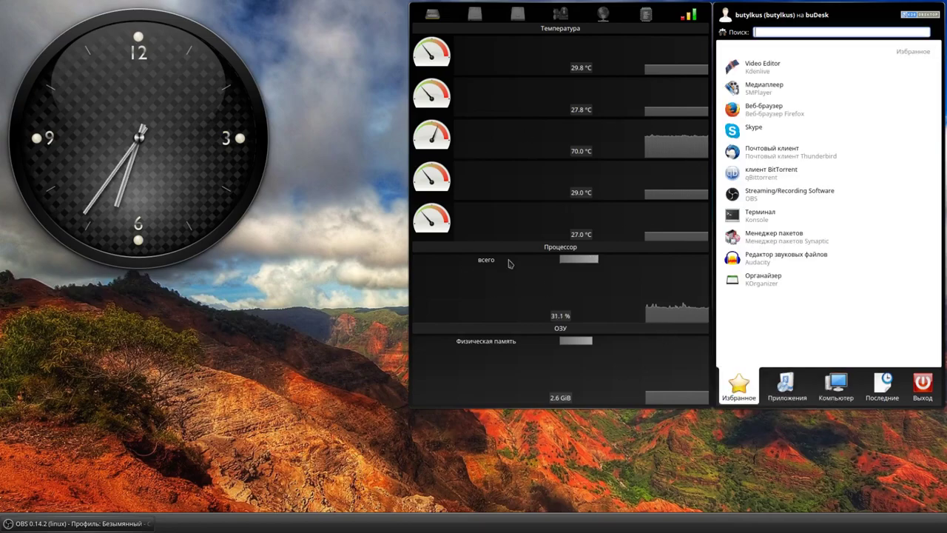
Step: Open and close the clock widget's calendar, reopen it and look through its list of upcoming events
{"action": "left_click", "coordinate": [172, 128]}
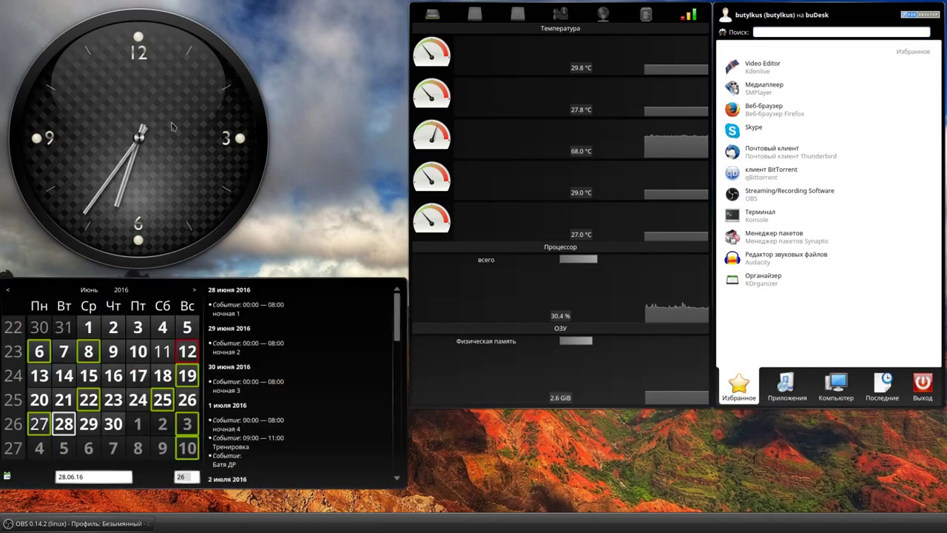
{"action": "left_click", "coordinate": [171, 126]}
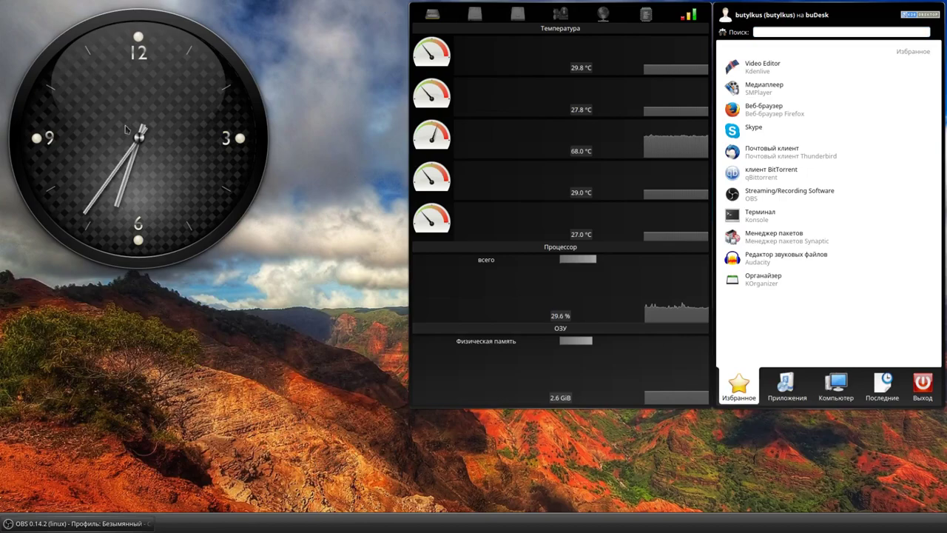
{"action": "left_click", "coordinate": [127, 127]}
{"action": "left_click", "coordinate": [129, 131]}
{"action": "left_click", "coordinate": [201, 153]}
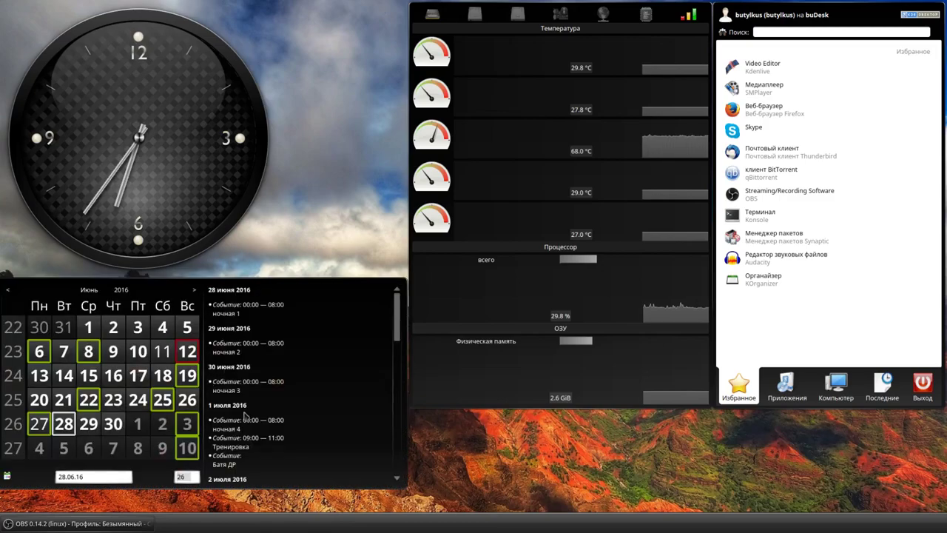
{"action": "scroll", "coordinate": [257, 362], "scroll_direction": "down", "scroll_amount": 5}
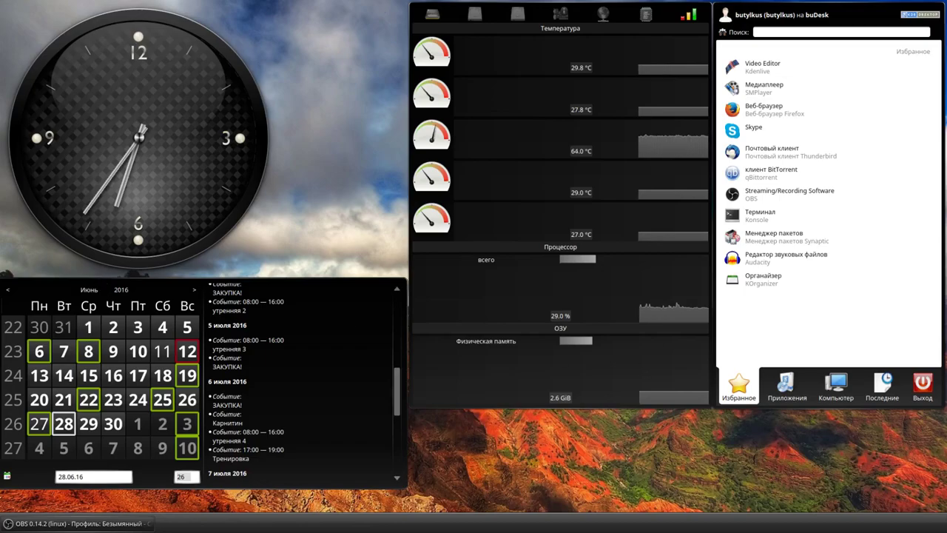
Step: Switch OBS to Сцена 2, back to Сцена and again to Сцена 2, and move the OBS window up and right
{"action": "left_click", "coordinate": [266, 445]}
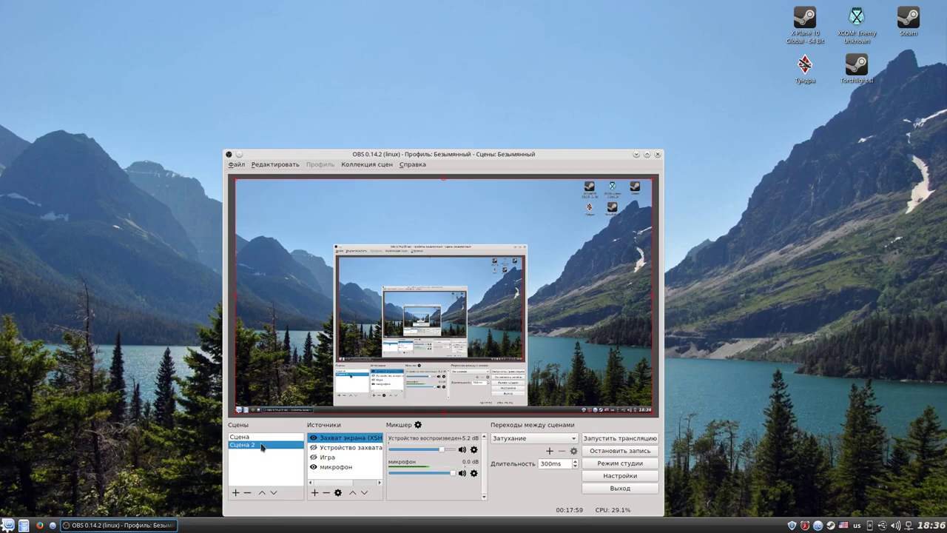
{"action": "left_click", "coordinate": [259, 437]}
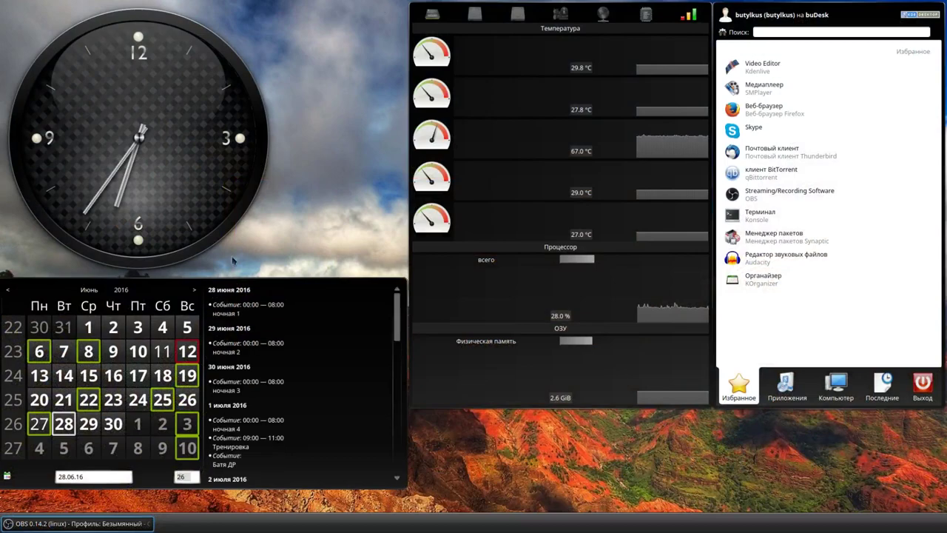
{"action": "left_click", "coordinate": [342, 197]}
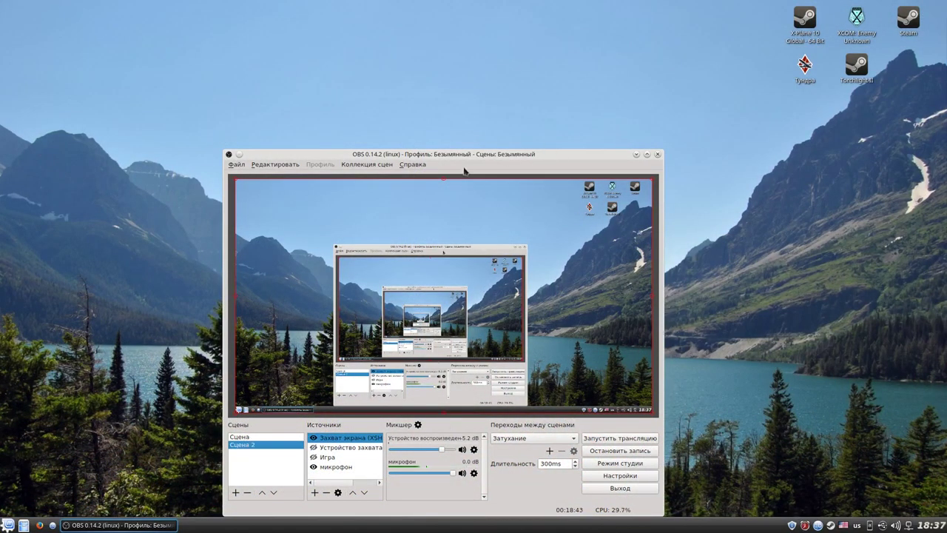
{"action": "left_click_drag", "start_coordinate": [476, 160], "coordinate": [546, 94]}
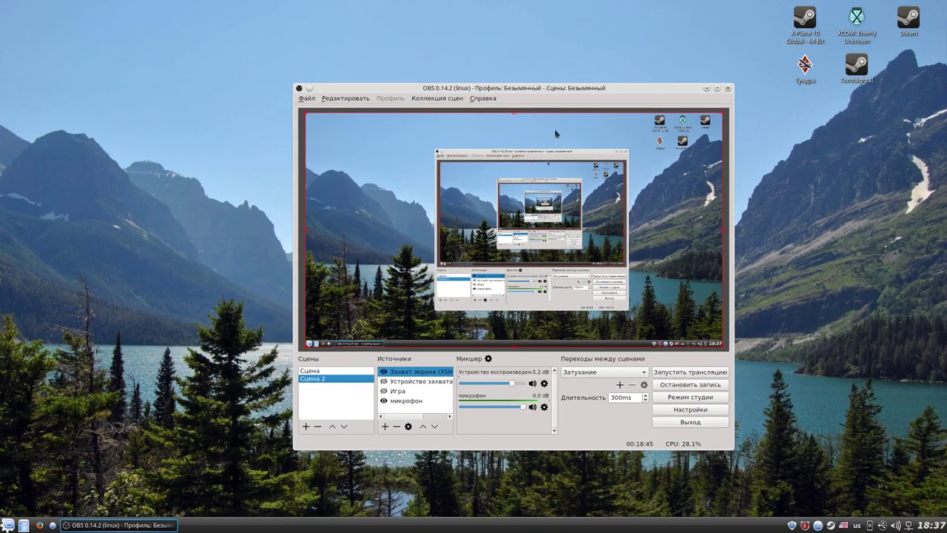
Step: Examine the available screens in the properties of the Захват экрана (XSHM) 1 source, move the dialog aside and back, and cancel it
{"action": "double_click", "coordinate": [400, 370]}
{"action": "left_click", "coordinate": [451, 330]}
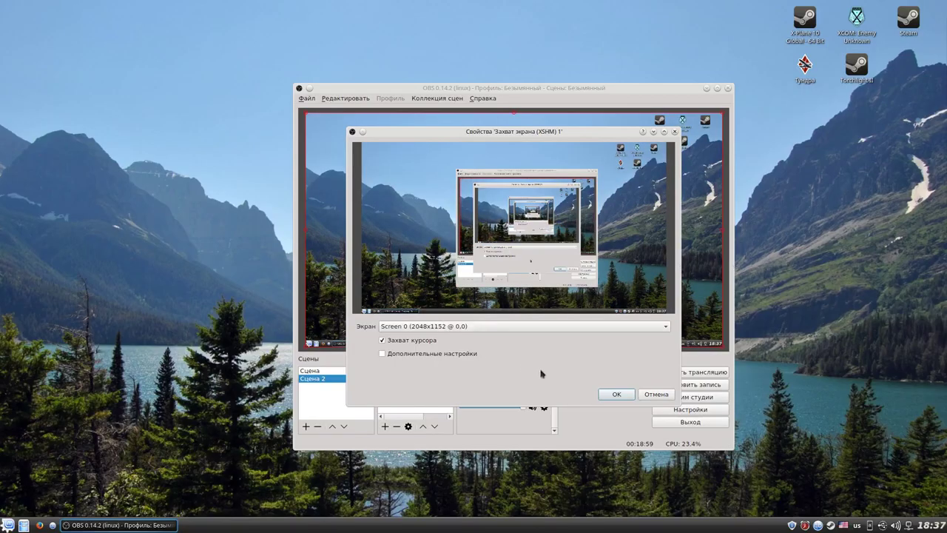
{"action": "left_click", "coordinate": [444, 332]}
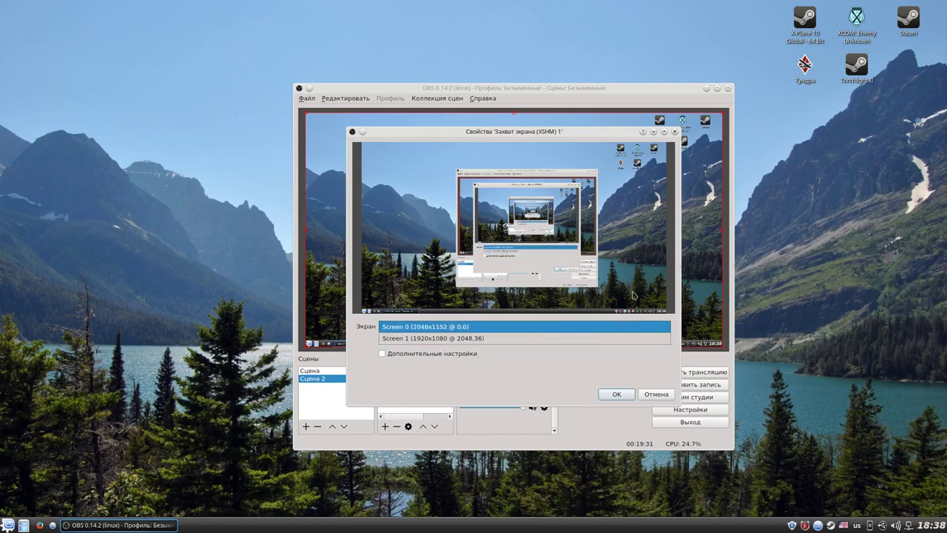
{"action": "left_click", "coordinate": [444, 326]}
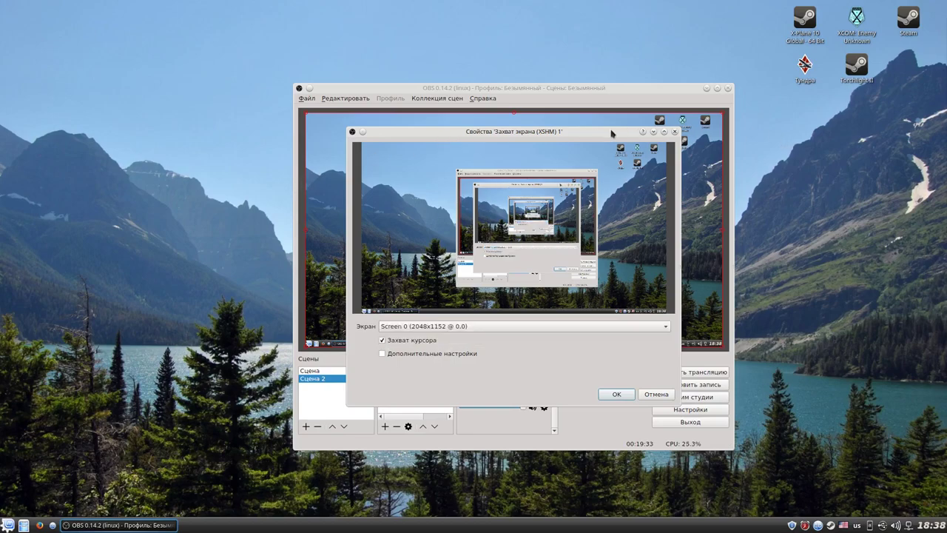
{"action": "left_click_drag", "start_coordinate": [590, 134], "coordinate": [927, 138]}
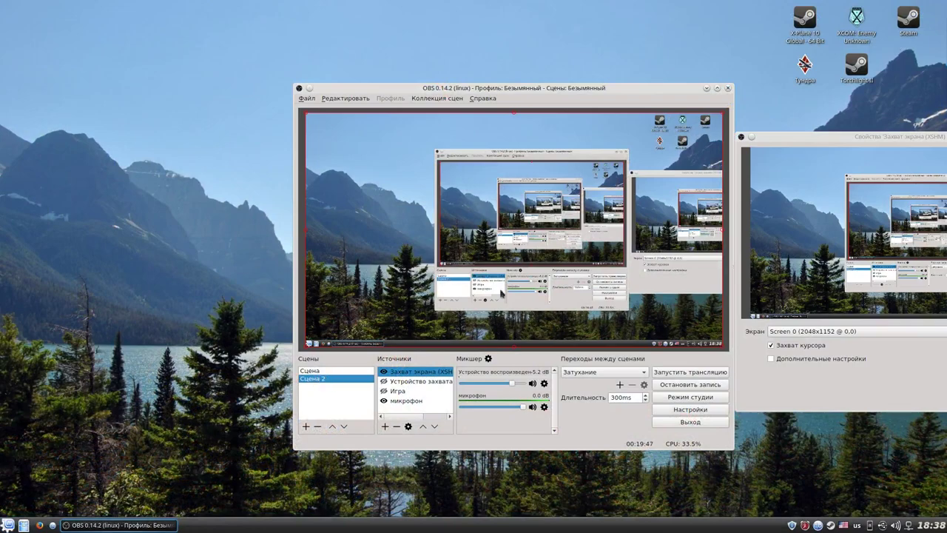
{"action": "left_click_drag", "start_coordinate": [878, 144], "coordinate": [363, 168]}
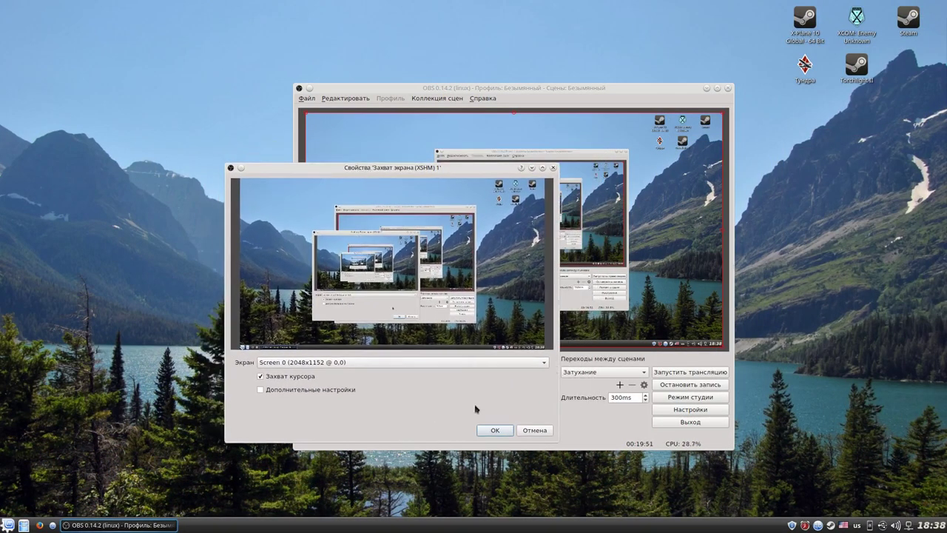
{"action": "left_click", "coordinate": [532, 432]}
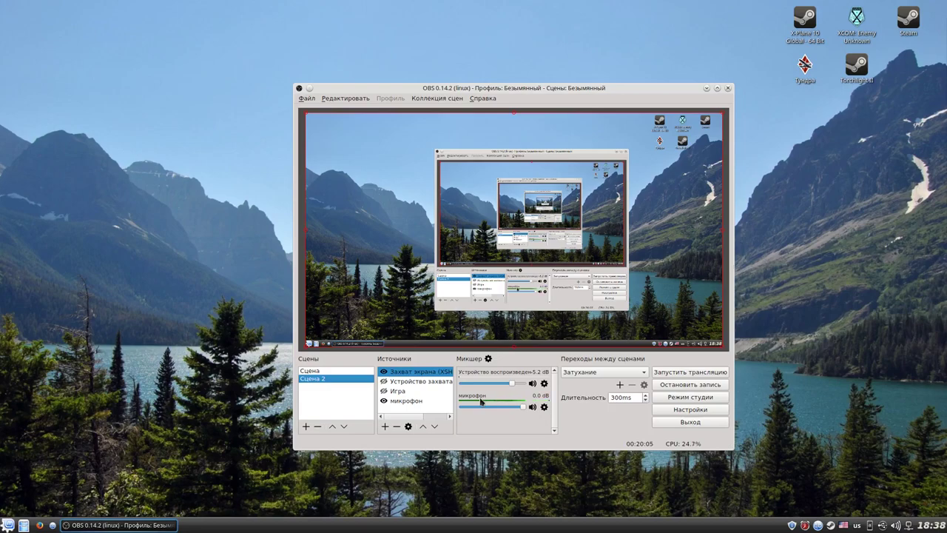
Step: Move the OBS window back toward the middle of the desktop
{"action": "left_click_drag", "start_coordinate": [557, 91], "coordinate": [499, 94]}
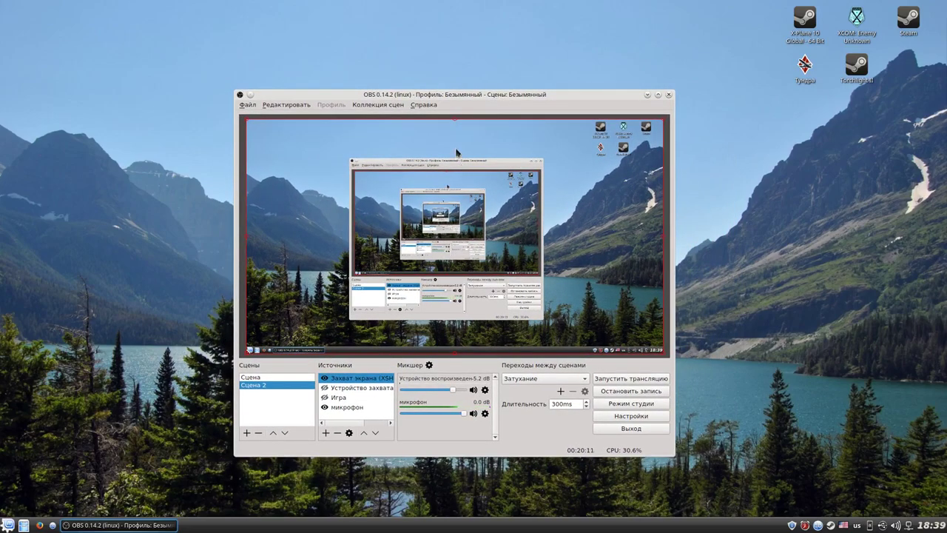
{"action": "left_click_drag", "start_coordinate": [464, 94], "coordinate": [469, 94]}
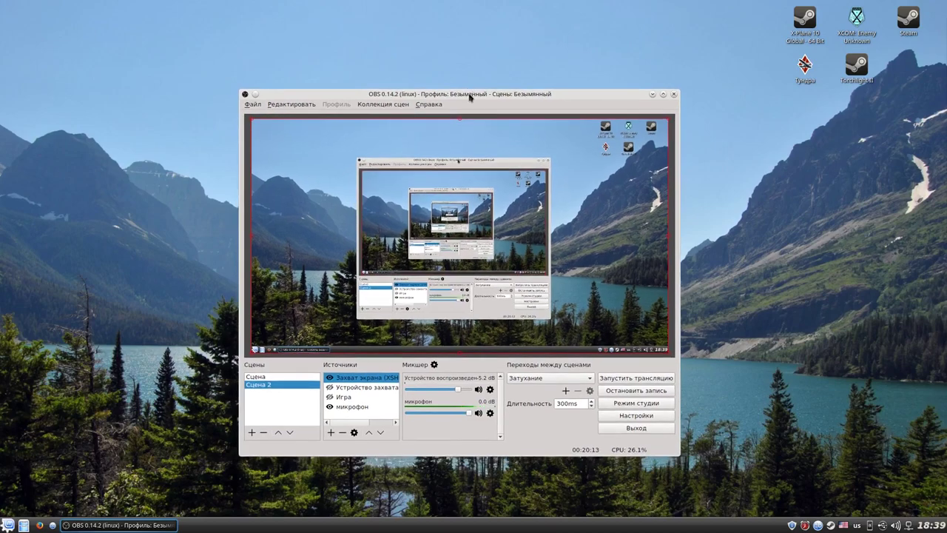